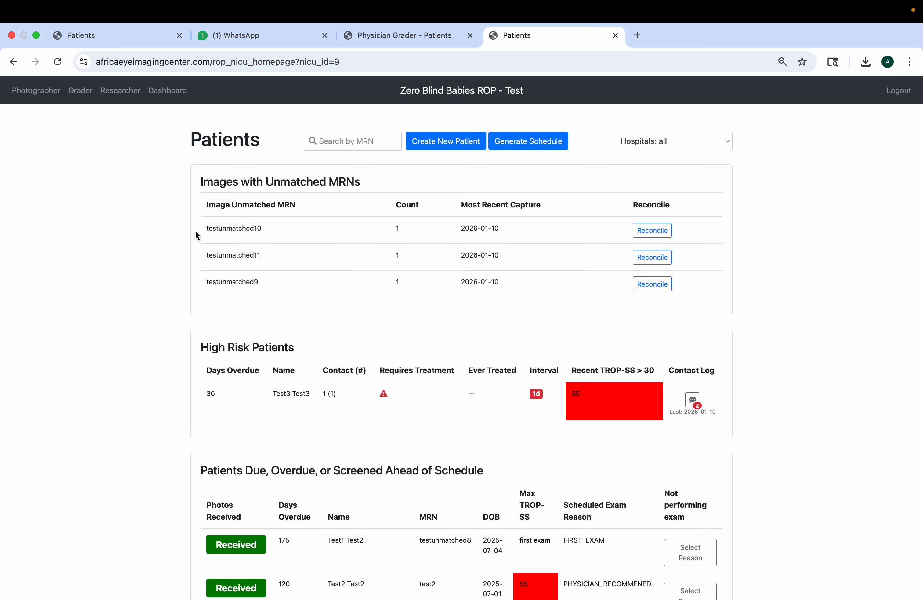
# Review the recorded visits in the chart of the patient 49 days overdue and return to the patient list
pyautogui.doubleClick(229, 229)
pyautogui.scroll(-5, 409, 302)
pyautogui.scroll(-4, 408, 302)
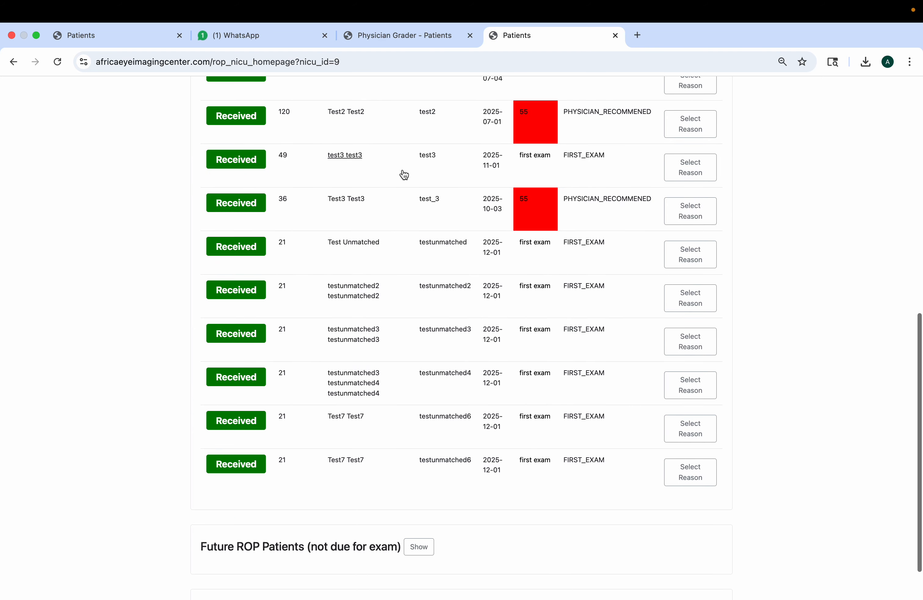
pyautogui.scroll(3, 446, 371)
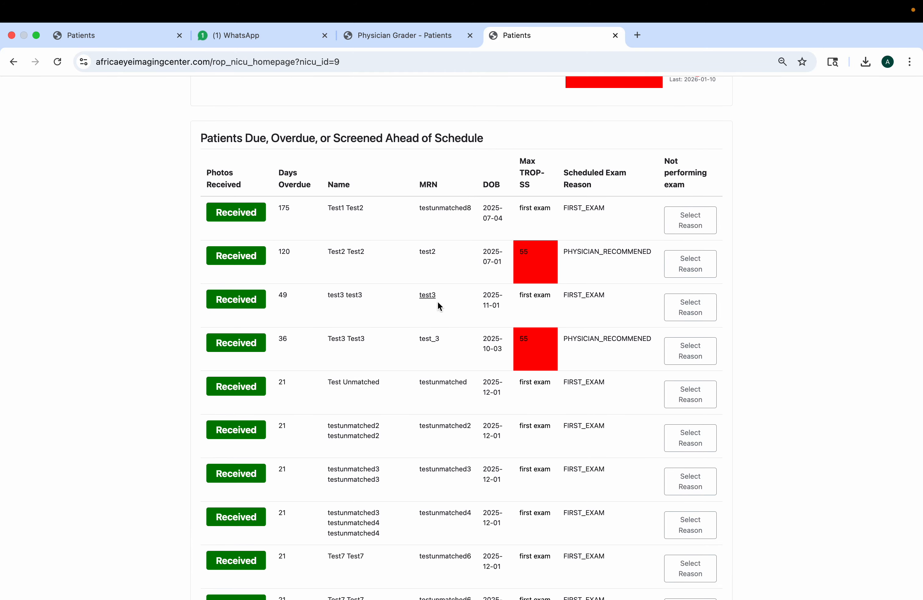
pyautogui.scroll(8, 438, 303)
pyautogui.scroll(-9, 439, 302)
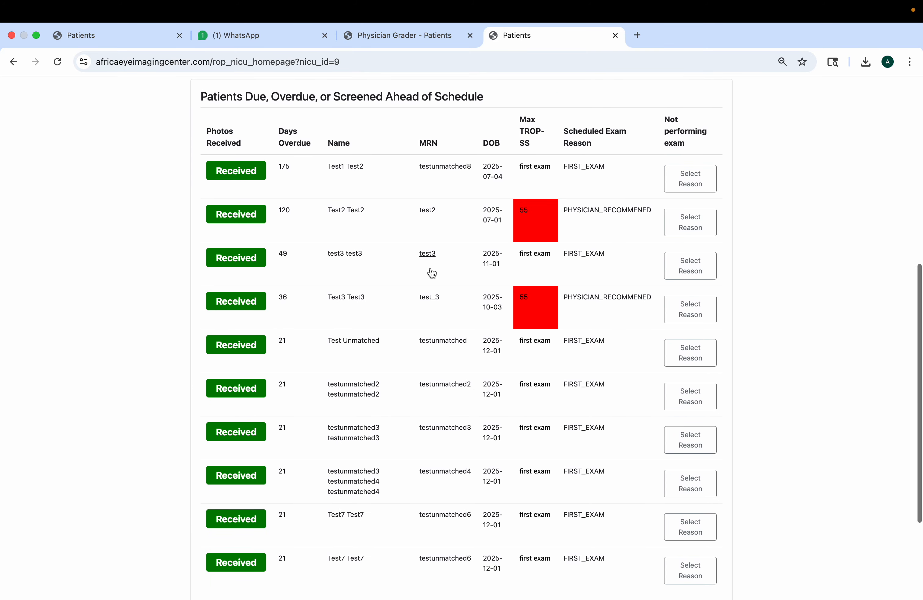
pyautogui.click(430, 267)
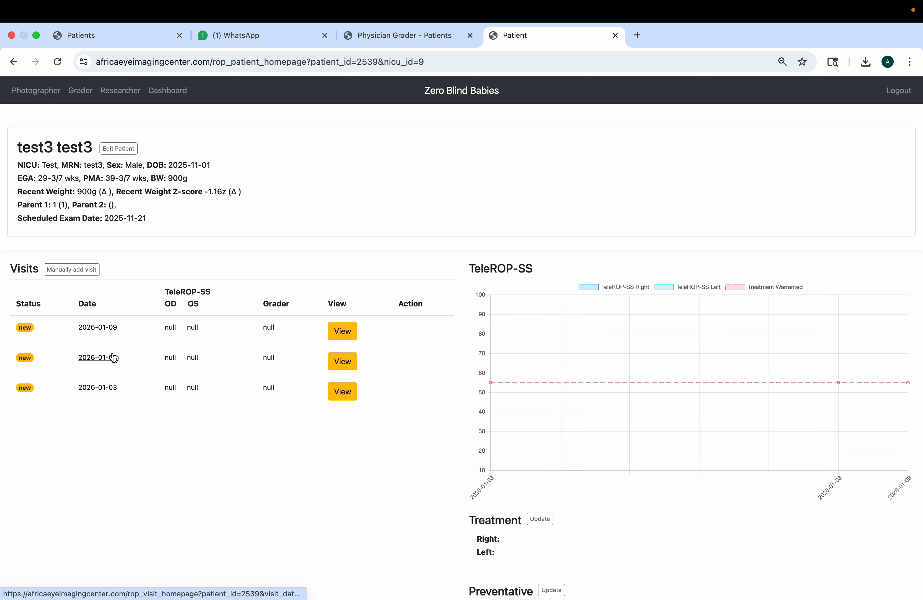
pyautogui.hscroll(-3, 462, 407)
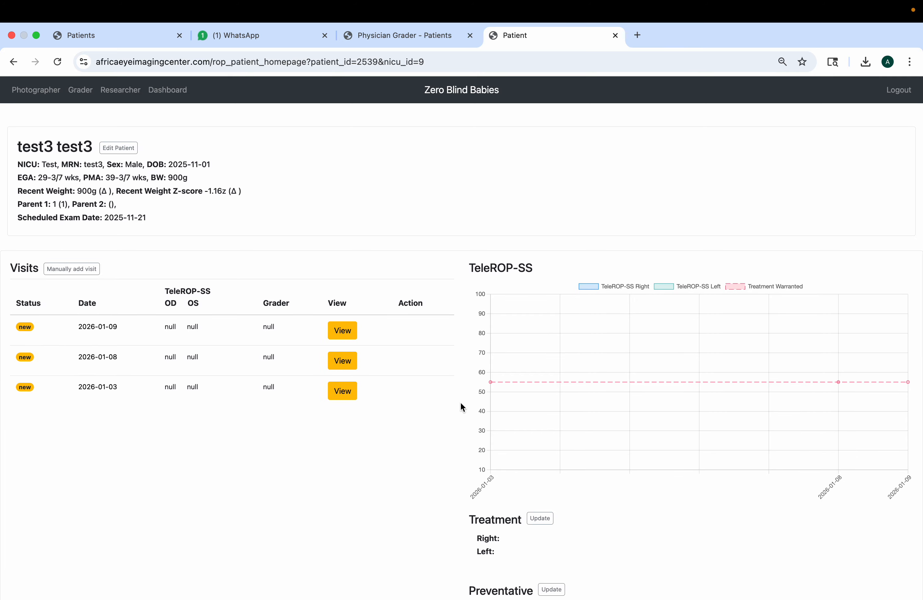
pyautogui.hscroll(-5, 462, 407)
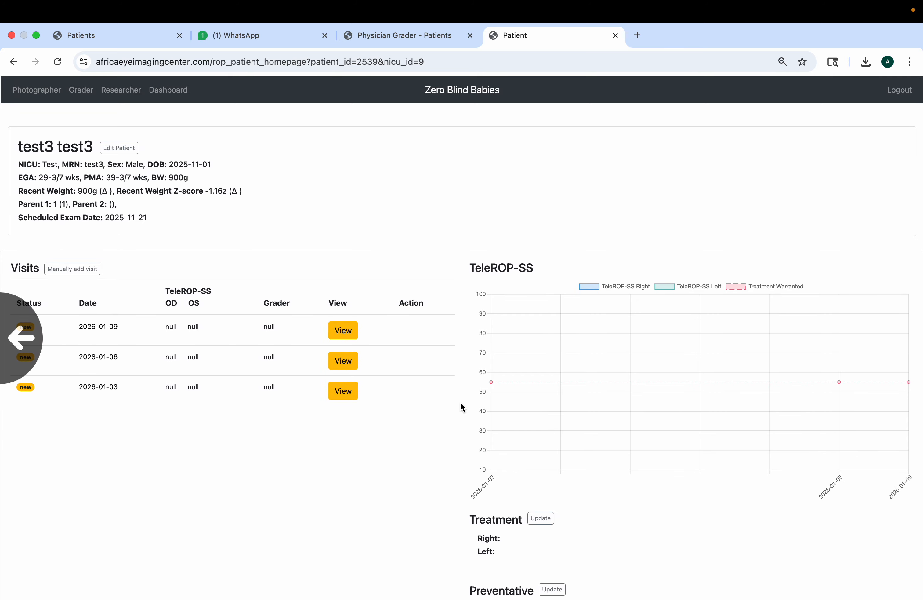
pyautogui.click(13, 62)
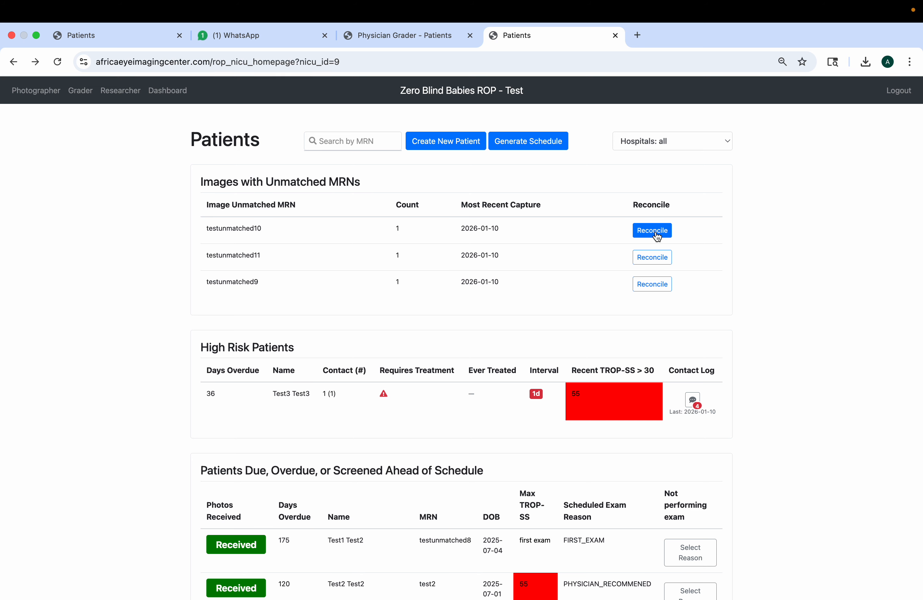
# Open reconciliation for the first entry under Images with Unmatched MRNs and read the three reconciliation instructions
pyautogui.doubleClick(257, 227)
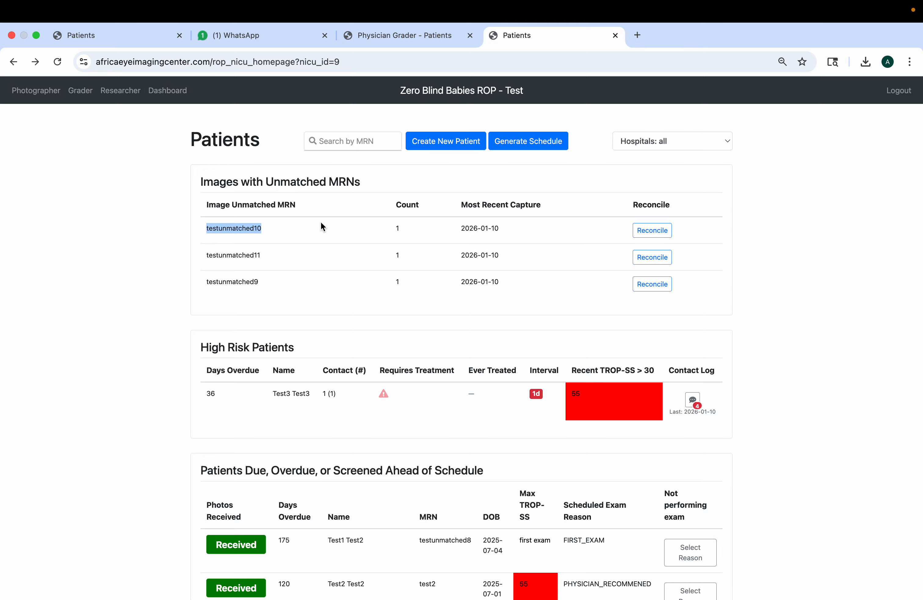
pyautogui.click(650, 231)
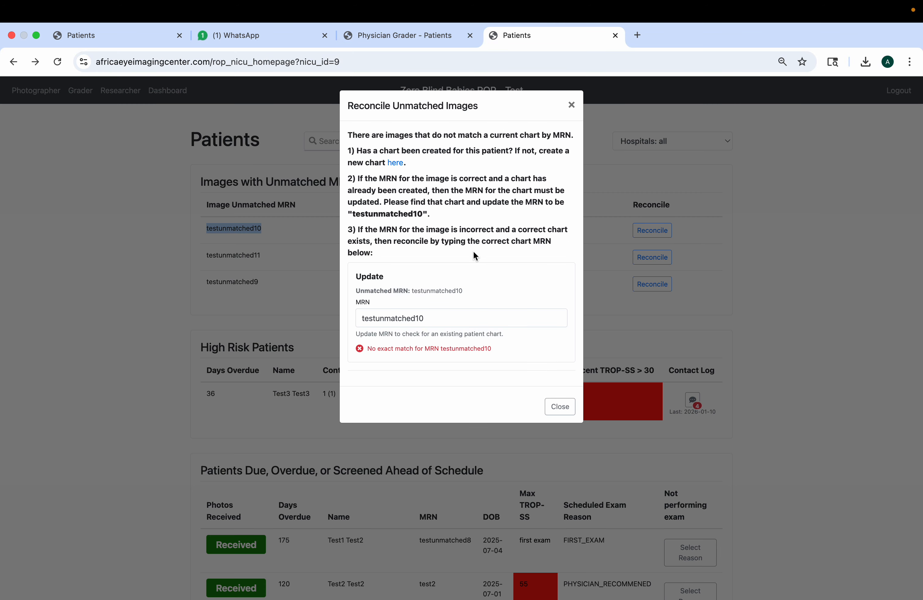
pyautogui.tripleClick(431, 132)
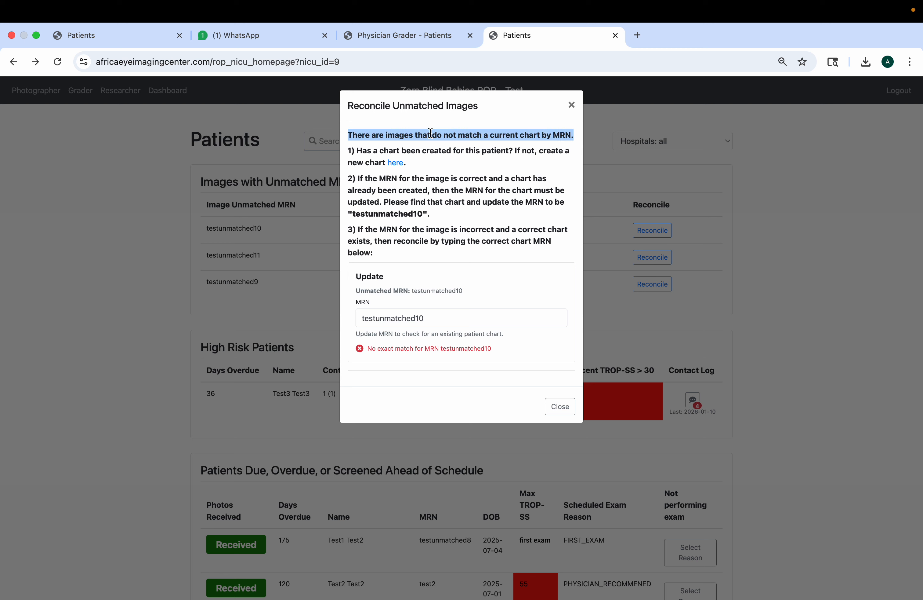
pyautogui.tripleClick(435, 155)
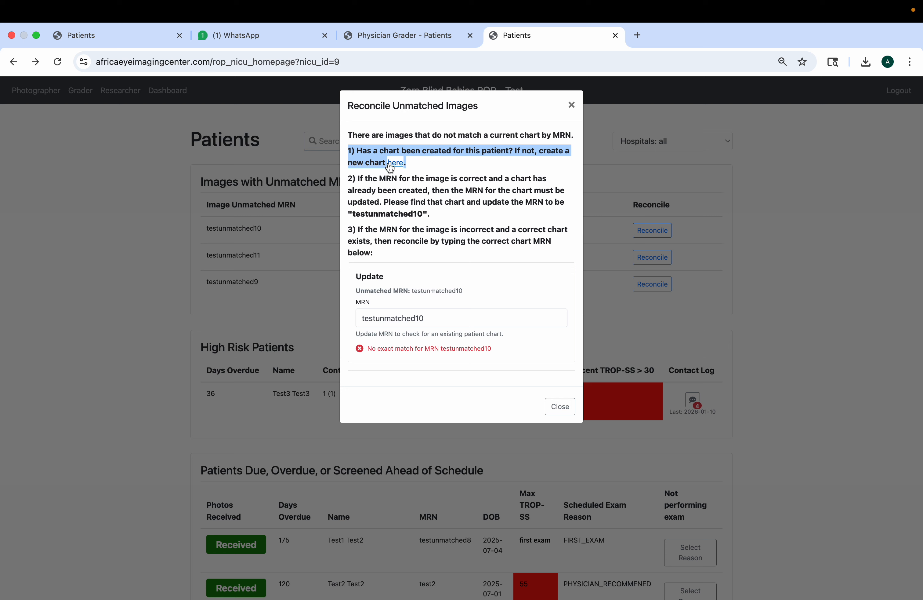
pyautogui.tripleClick(467, 154)
pyautogui.tripleClick(457, 188)
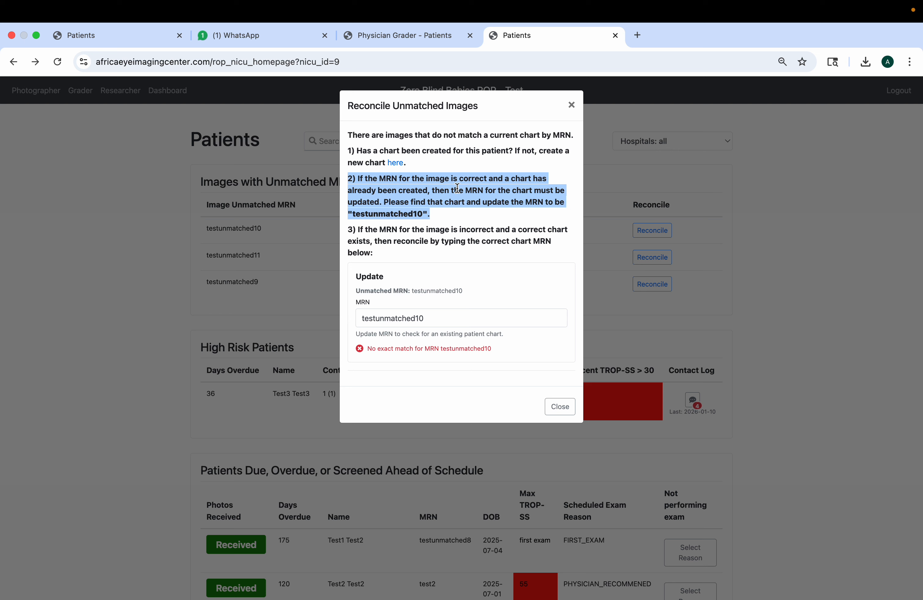
pyautogui.click(458, 188)
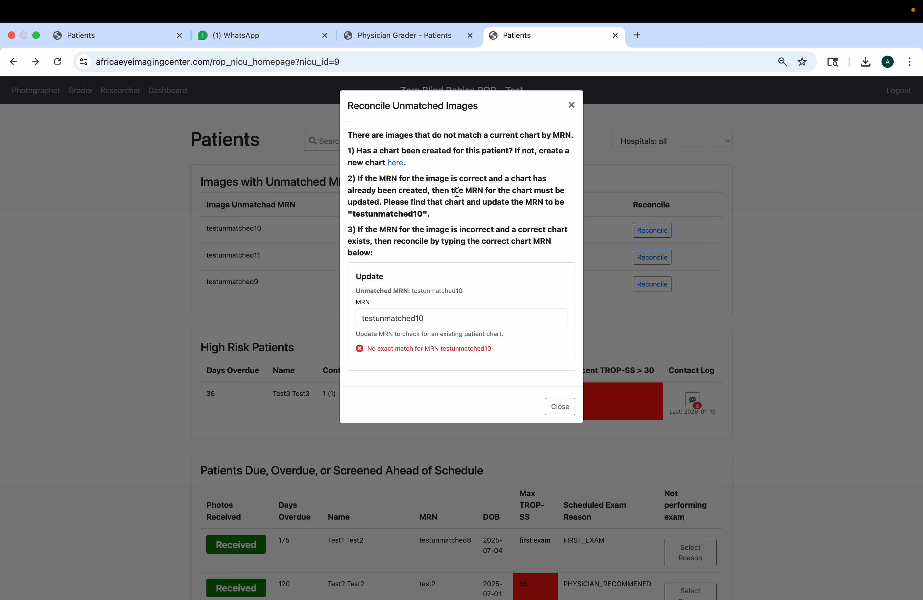
pyautogui.tripleClick(454, 241)
pyautogui.tripleClick(411, 240)
# Reconcile the unmatched images into the existing chart of the patient 49 days overdue by entering that chart's MRN
pyautogui.tripleClick(435, 319)
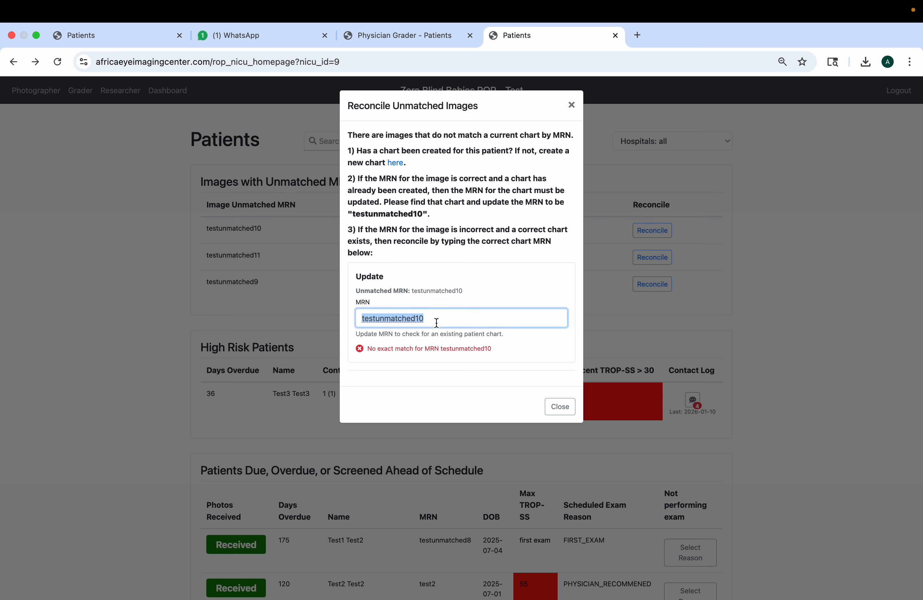
pyautogui.write('te')
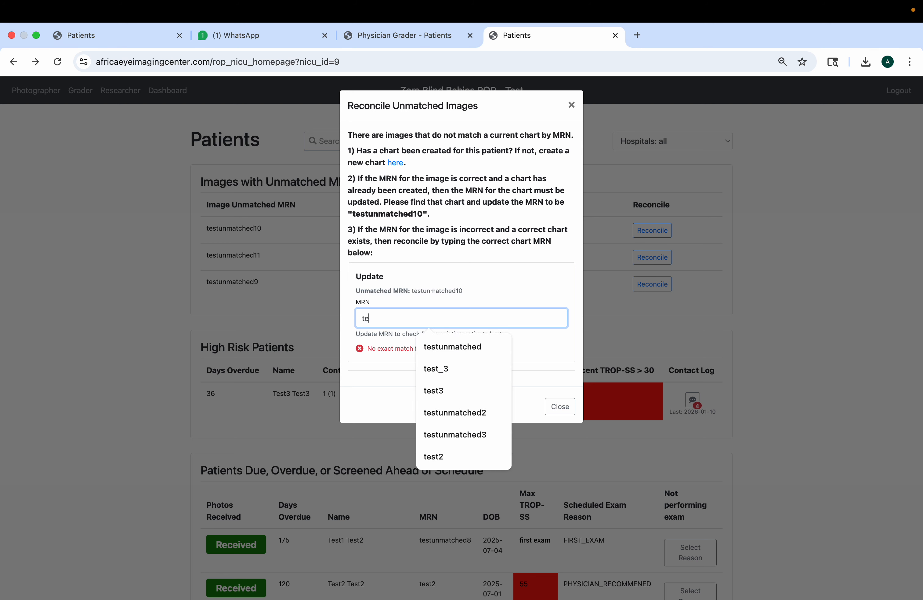
pyautogui.write('st3')
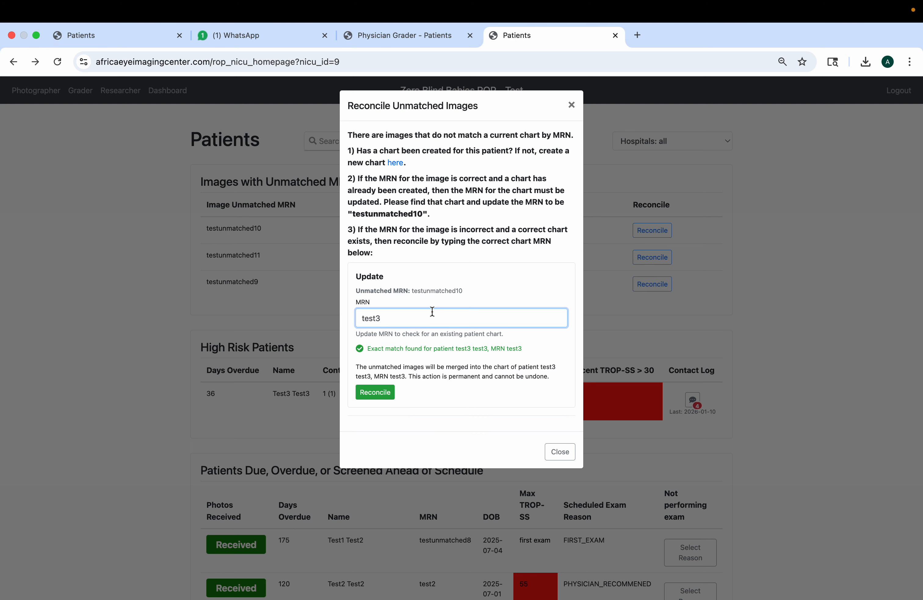
pyautogui.click(385, 395)
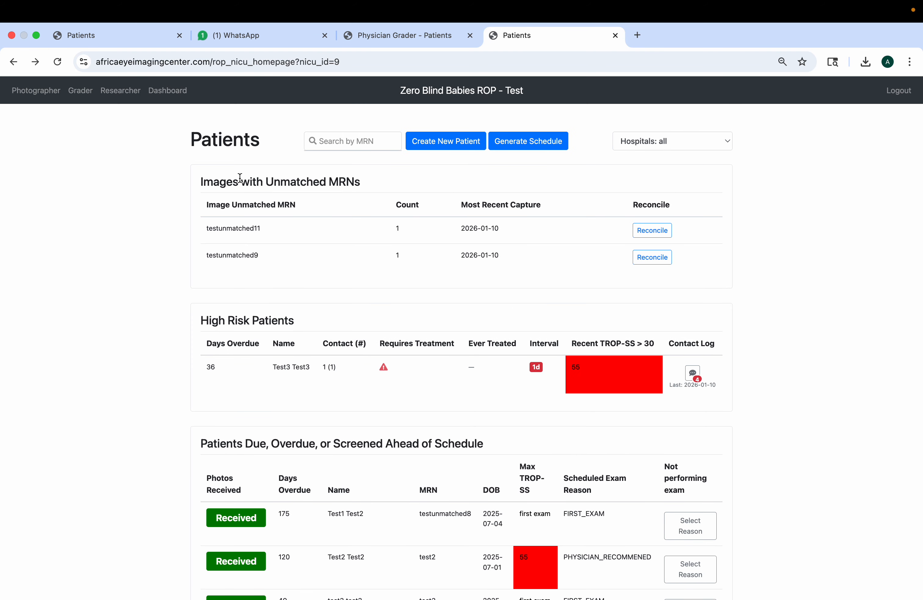
# Check the remaining unmatched images and the reconciled patient's 2026-01-10 visit, and return to the patient list
pyautogui.moveTo(189, 183); pyautogui.dragTo(643, 268)
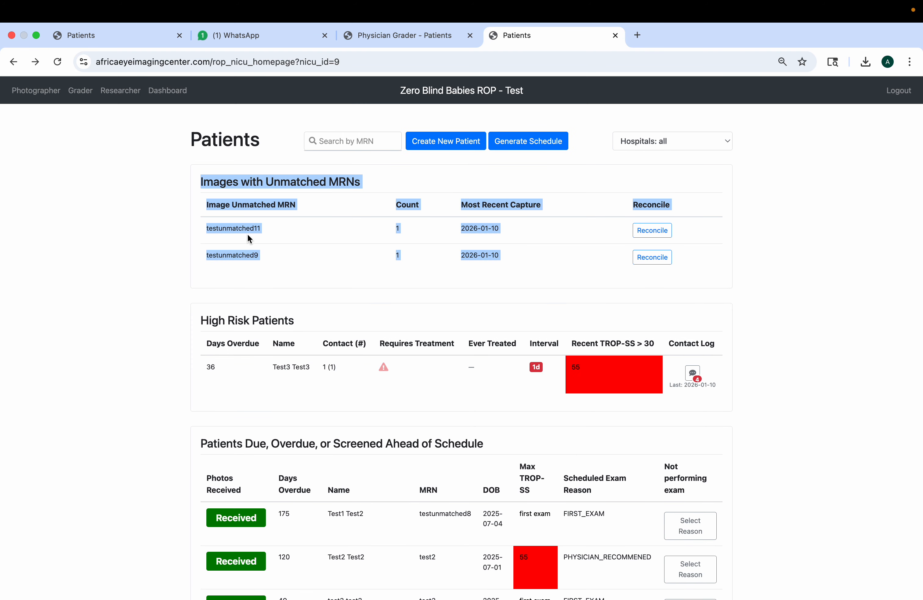
pyautogui.scroll(-12, 440, 242)
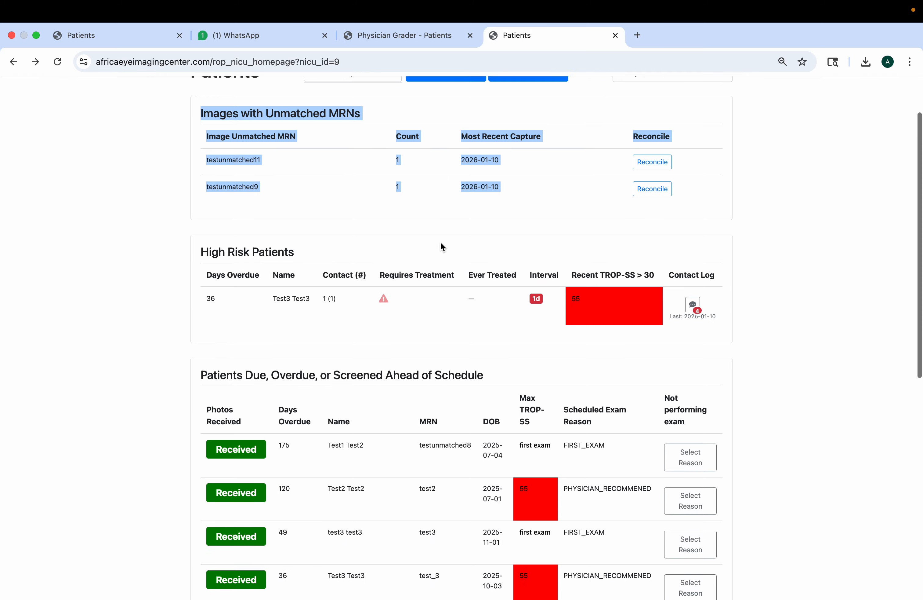
pyautogui.click(344, 129)
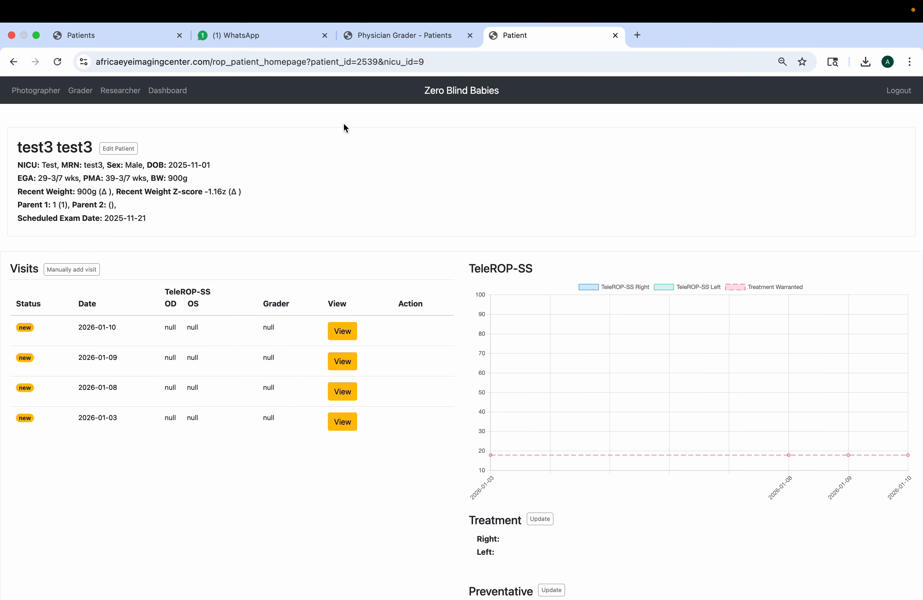
pyautogui.click(87, 332)
pyautogui.hscroll(-5, 513, 298)
pyautogui.hscroll(-5, 513, 297)
pyautogui.scroll(12, 513, 297)
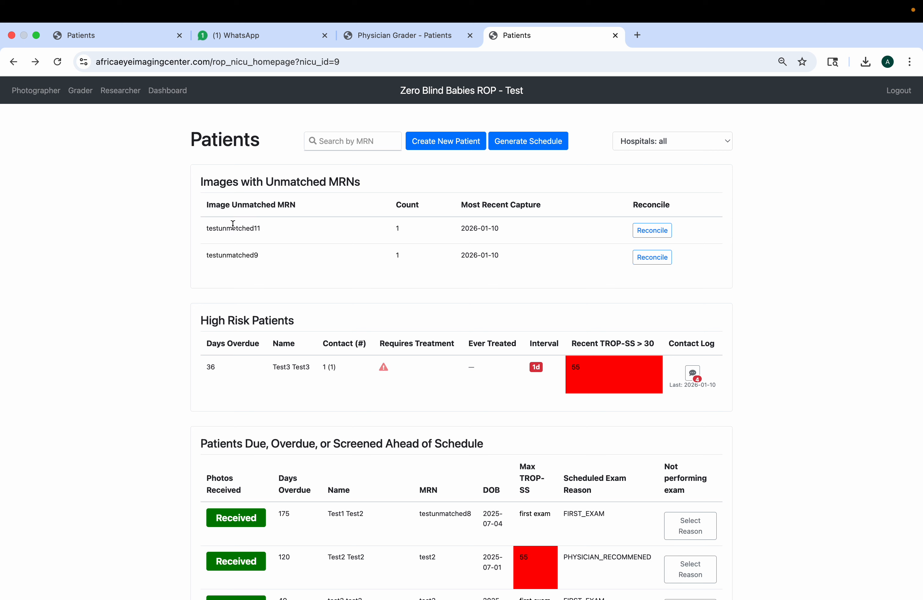
# Open reconciliation for the first remaining unmatched image entry and start creating a new patient chart from it
pyautogui.doubleClick(236, 229)
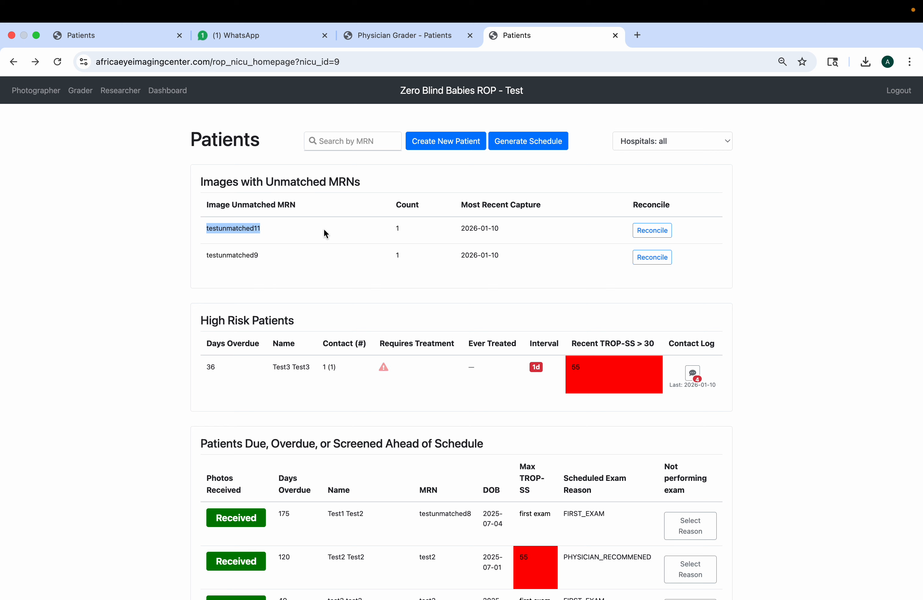
pyautogui.click(651, 230)
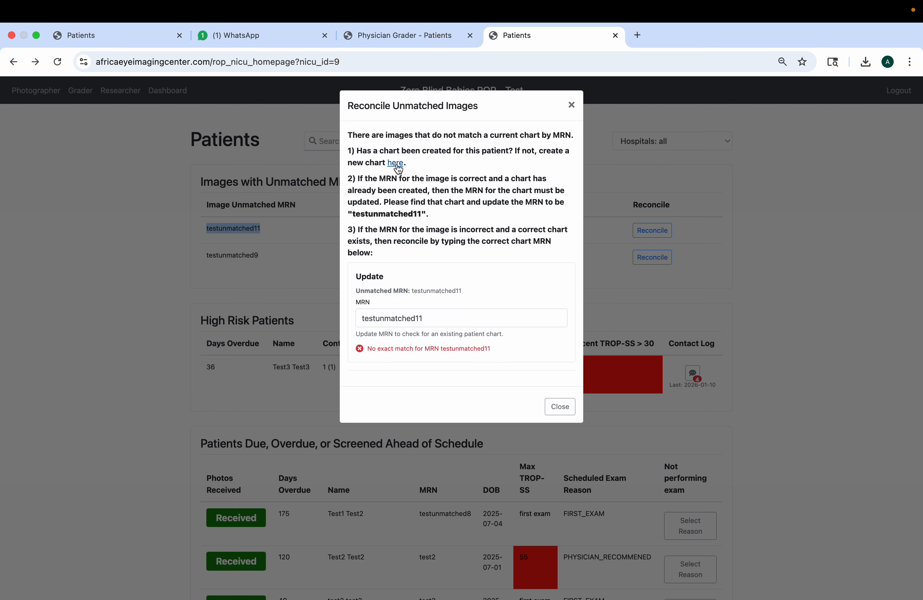
pyautogui.click(397, 166)
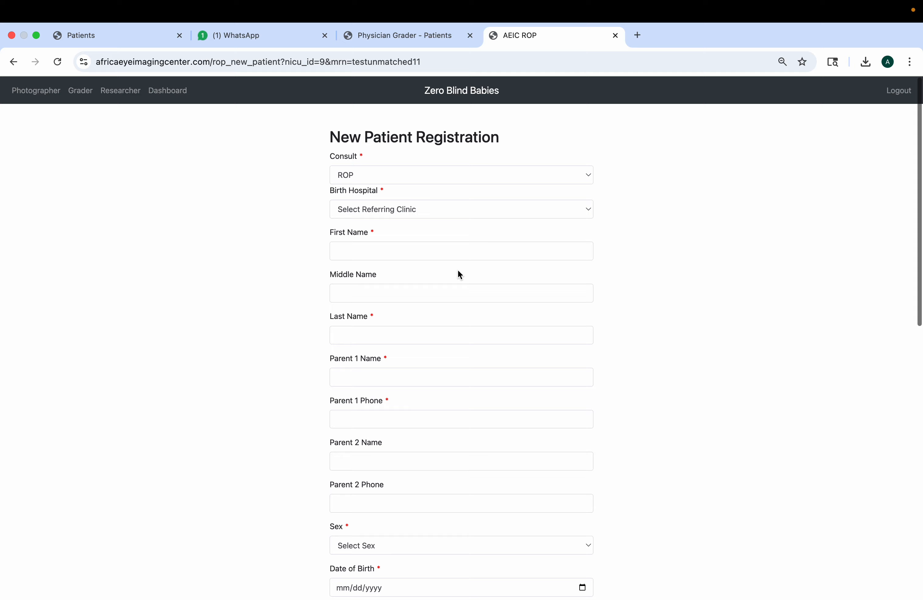
# Examine the New Patient Registration form and its prefilled MRN field
pyautogui.scroll(-15, 459, 273)
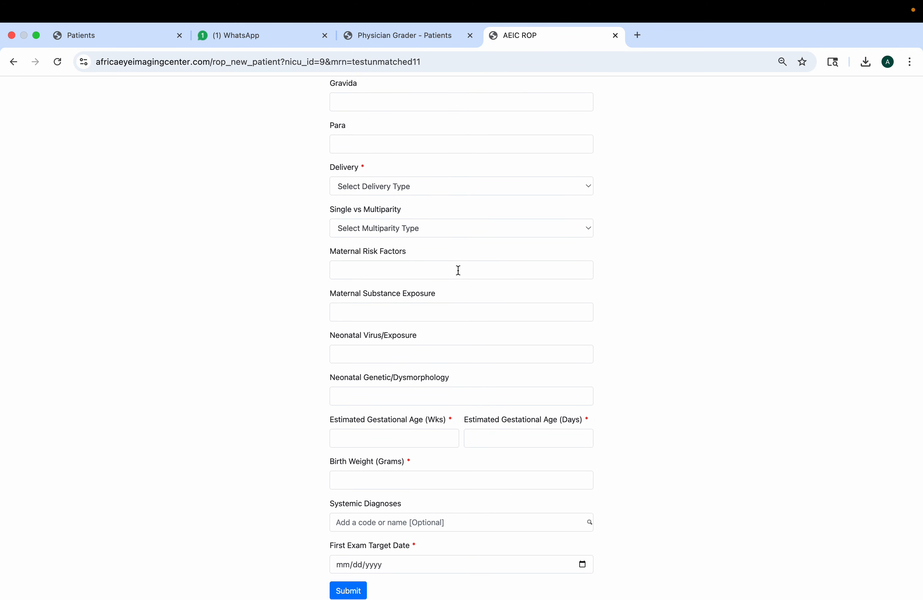
pyautogui.scroll(5, 431, 220)
pyautogui.doubleClick(410, 188)
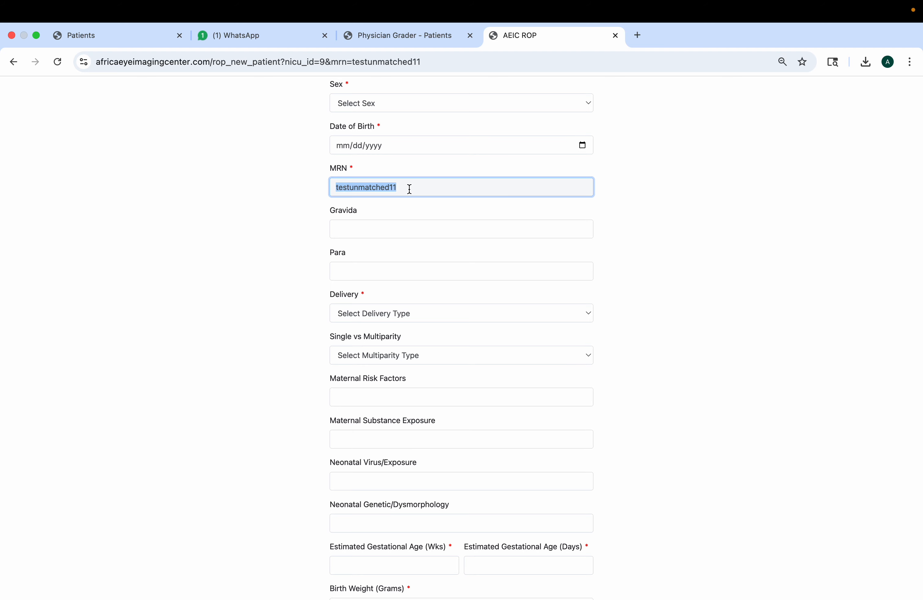
pyautogui.click(339, 181)
pyautogui.doubleClick(482, 188)
pyautogui.click(483, 189)
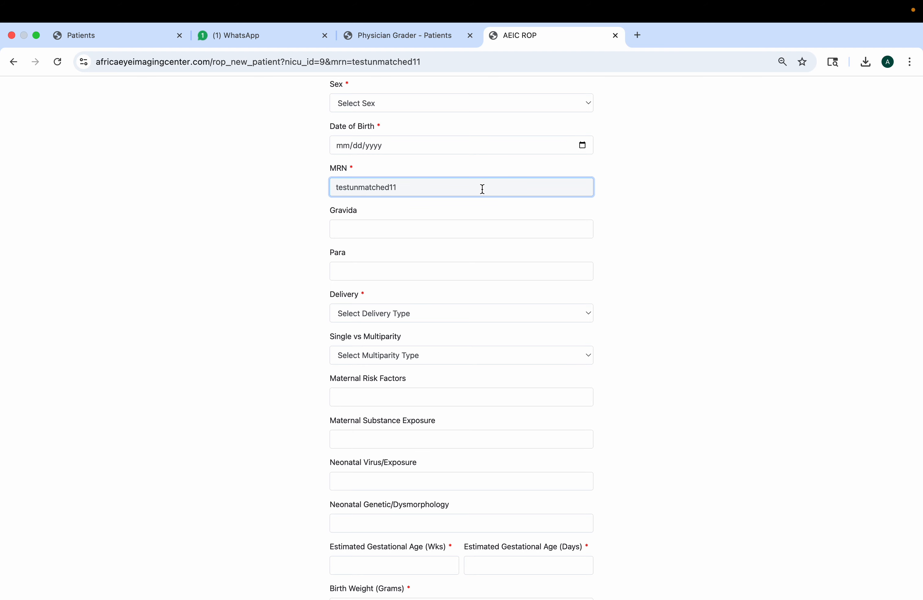
pyautogui.scroll(10, 483, 188)
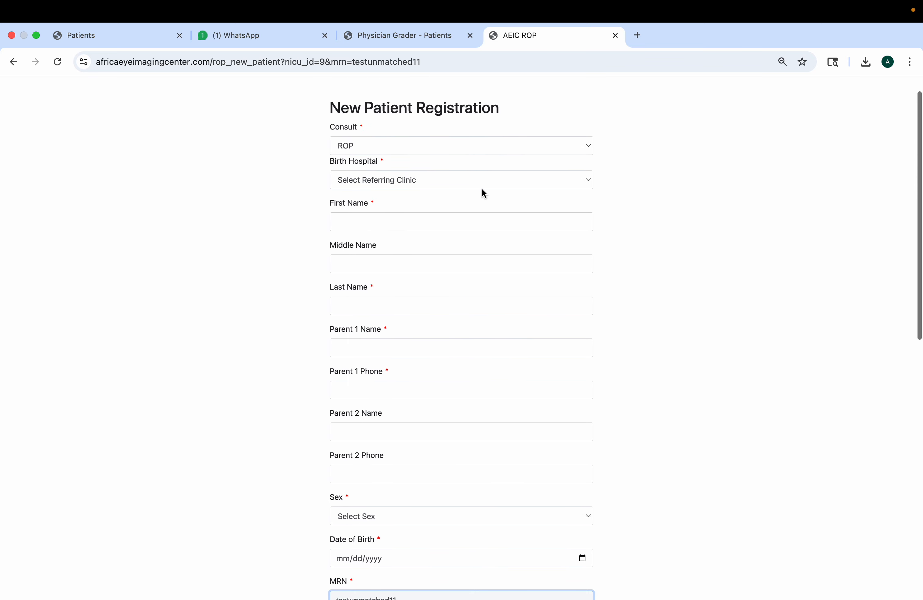
# Keep ROP as the consult type and set the birth hospital to Other
pyautogui.click(459, 146)
pyautogui.click(458, 145)
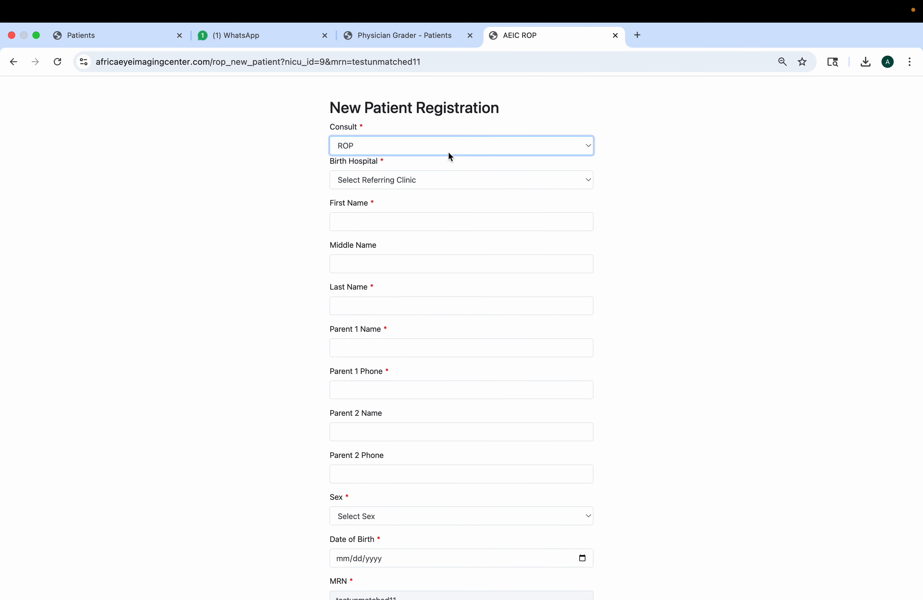
pyautogui.click(441, 177)
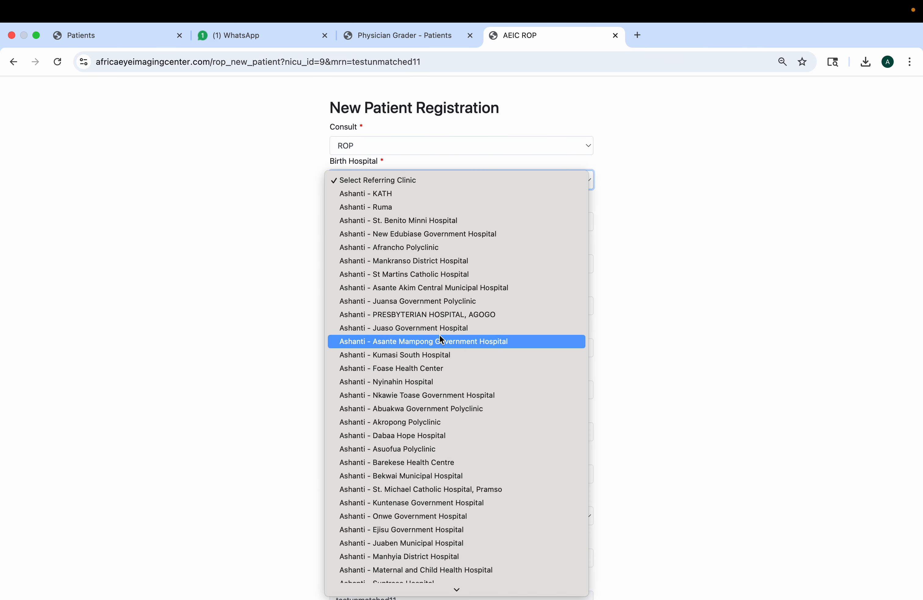
pyautogui.click(452, 313)
pyautogui.click(439, 183)
pyautogui.scroll(-15, 439, 326)
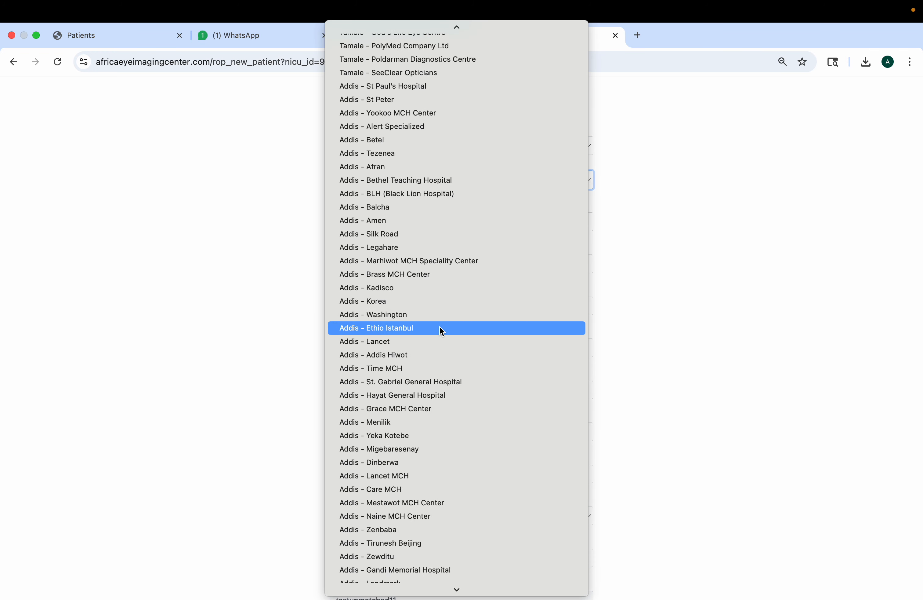
pyautogui.click(415, 586)
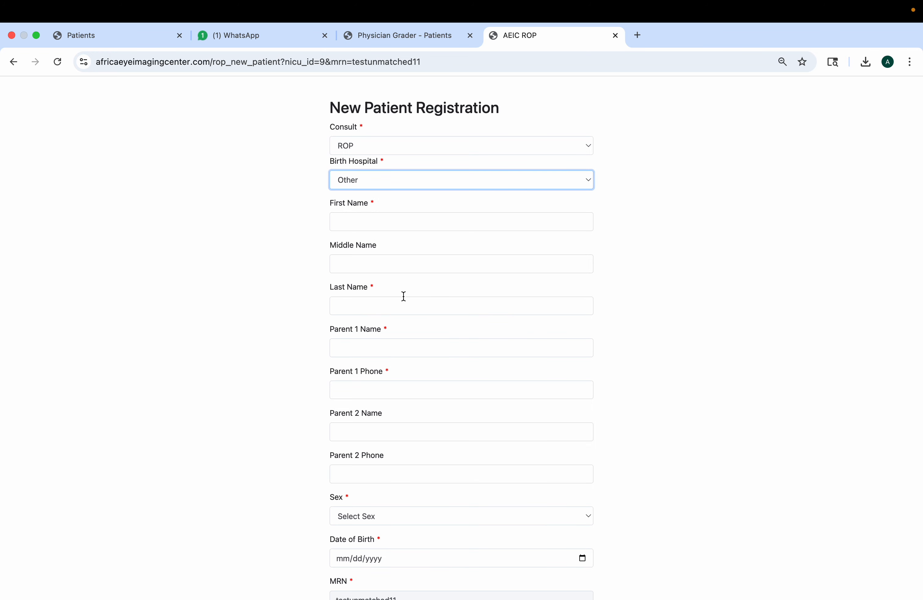
# Enter the patient's first and last names and the Parent 1 name, leaving the middle name blank
pyautogui.click(402, 223)
pyautogui.write('test')
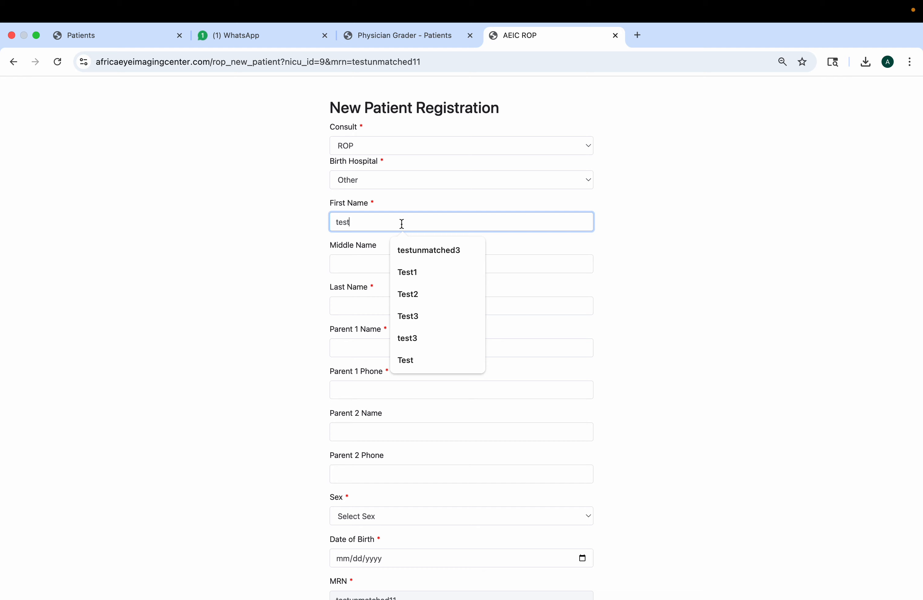
pyautogui.press('Tab')
pyautogui.press('Tab')
pyautogui.write('test')
pyautogui.press('Tab')
pyautogui.write('test')
pyautogui.press('Tab')
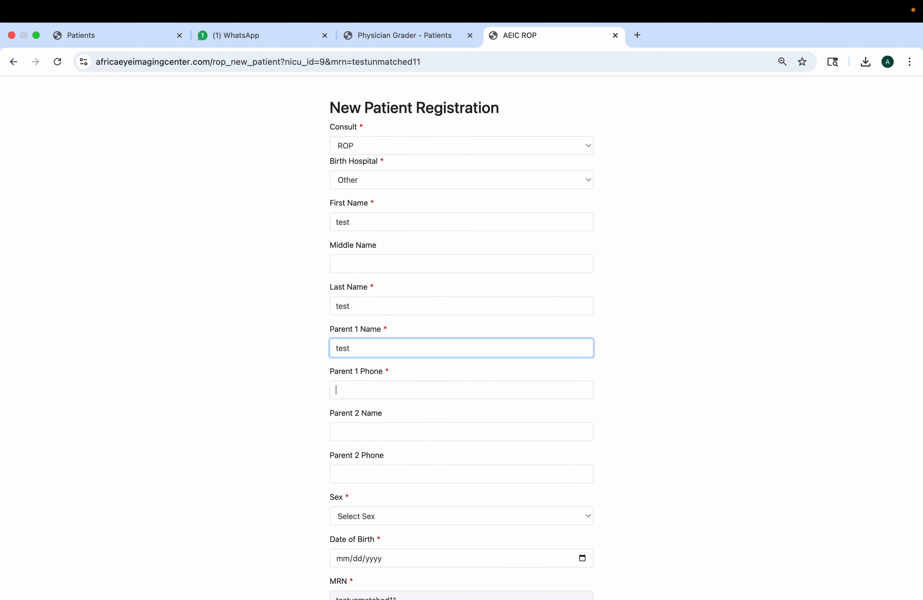
# Enter the Parent 1 phone number, replacing the mistyped text
pyautogui.write('test')
pyautogui.scroll(-2, 405, 230)
pyautogui.press('BackSpace')
pyautogui.press('BackSpace')
pyautogui.press('BackSpace')
pyautogui.press('BackSpace')
pyautogui.write('1')
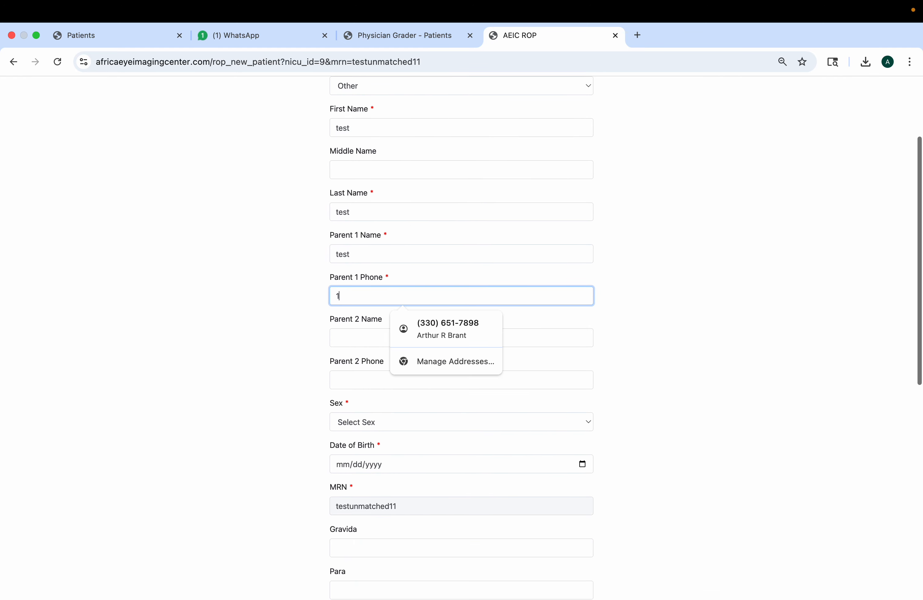
# Set the patient's sex to Male and enter the patient's date of birth in the registration form
pyautogui.scroll(-3, 405, 230)
pyautogui.scroll(-1, 398, 297)
pyautogui.click(397, 303)
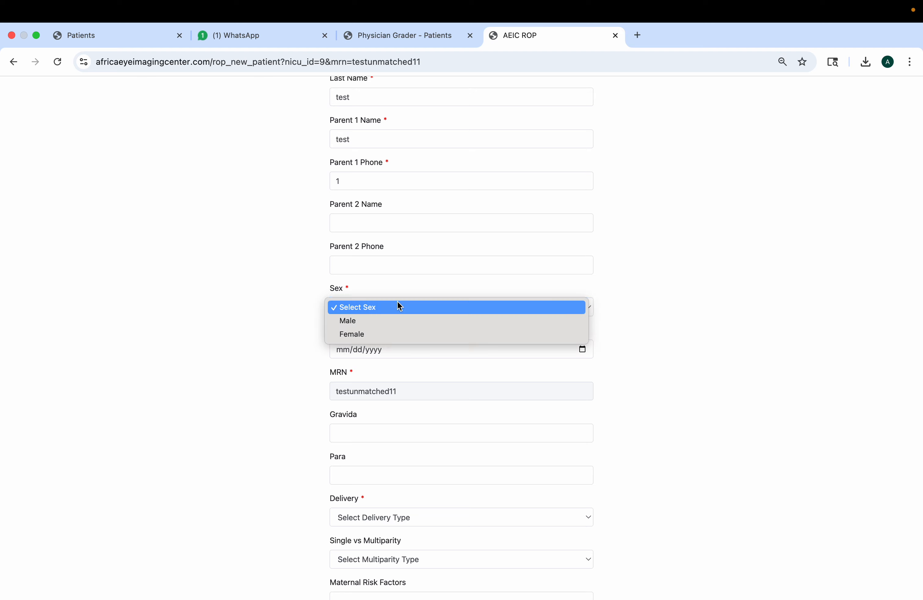
pyautogui.click(395, 323)
pyautogui.click(341, 354)
pyautogui.write('12/10/00')
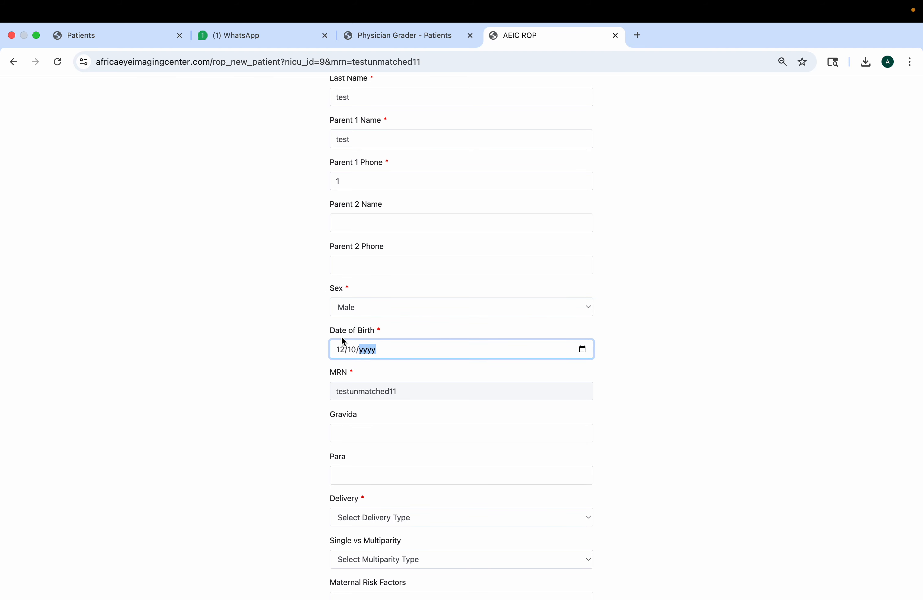
pyautogui.write('2')
pyautogui.press('BackSpace')
pyautogui.write('2015')
pyautogui.write('25')
# Set the delivery type to Vaginal in the registration form
pyautogui.scroll(-3, 387, 329)
pyautogui.click(380, 413)
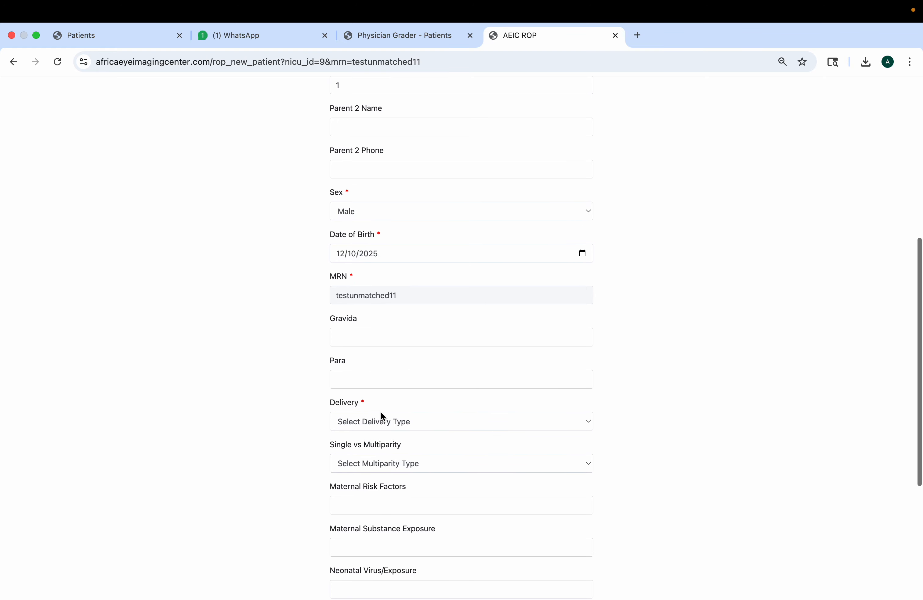
pyautogui.click(381, 436)
# Enter an estimated gestational age of 30 weeks 3 days and a birth weight of 900 grams, and submit the registration
pyautogui.scroll(-5, 473, 362)
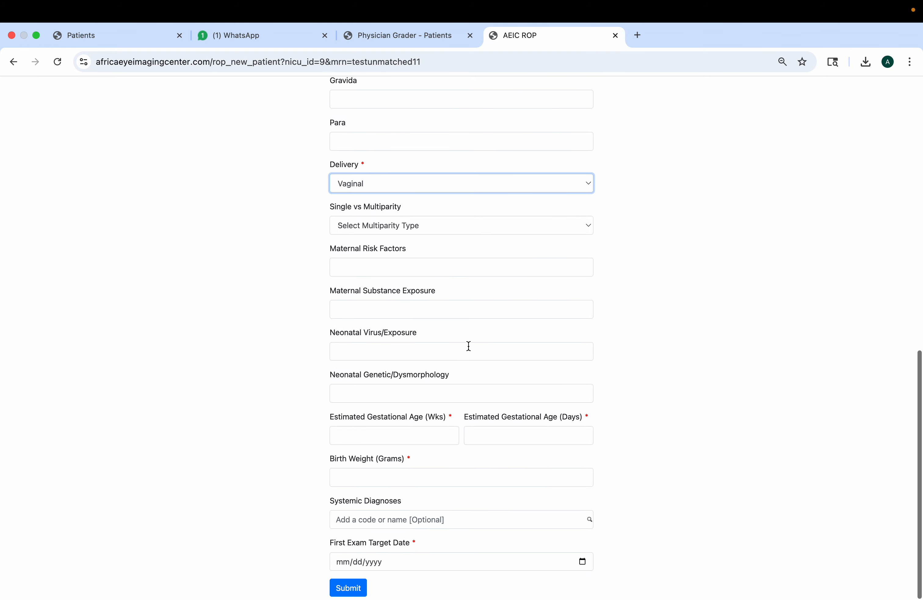
pyautogui.click(407, 437)
pyautogui.write('303')
pyautogui.click(470, 438)
pyautogui.write('3')
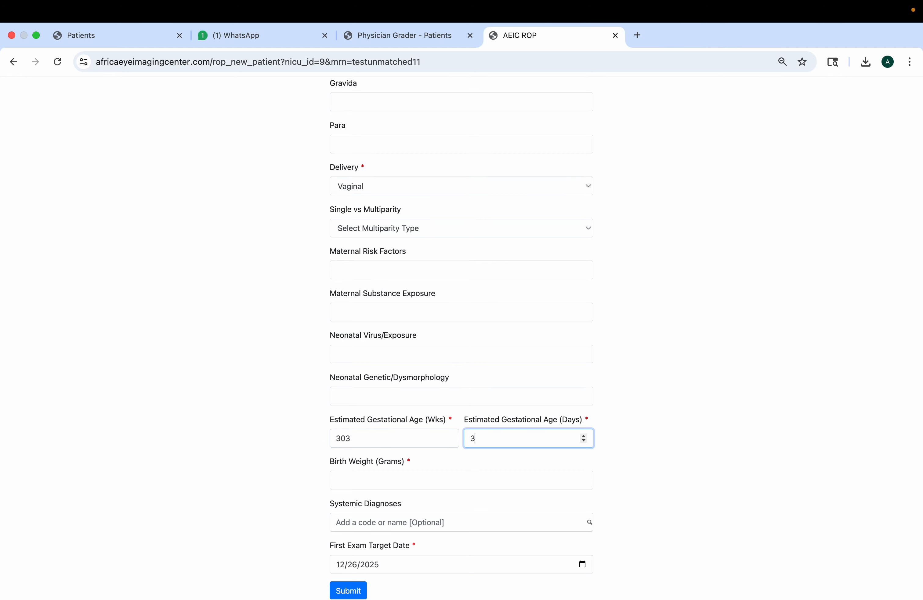
pyautogui.press('Tab')
pyautogui.write('900')
pyautogui.click(398, 437)
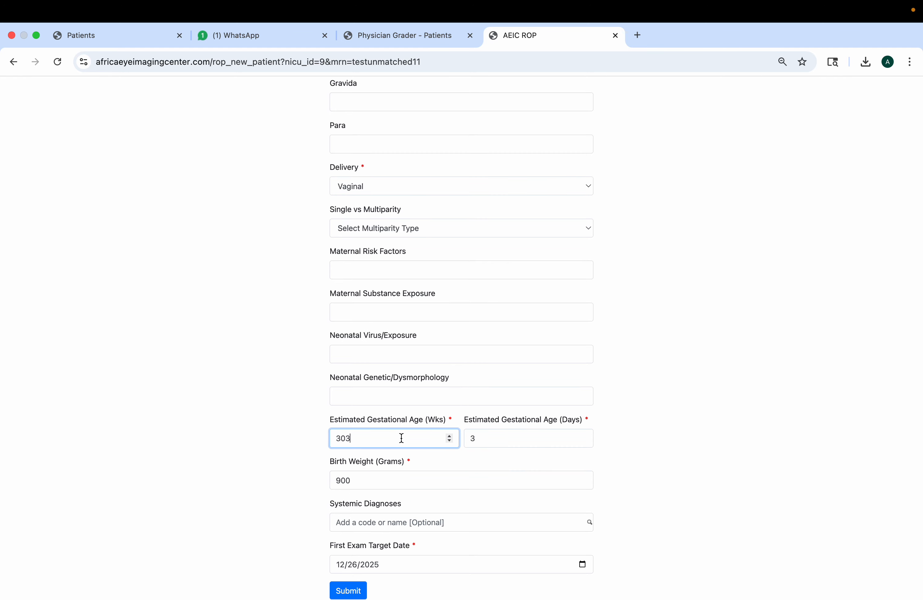
pyautogui.press('BackSpace')
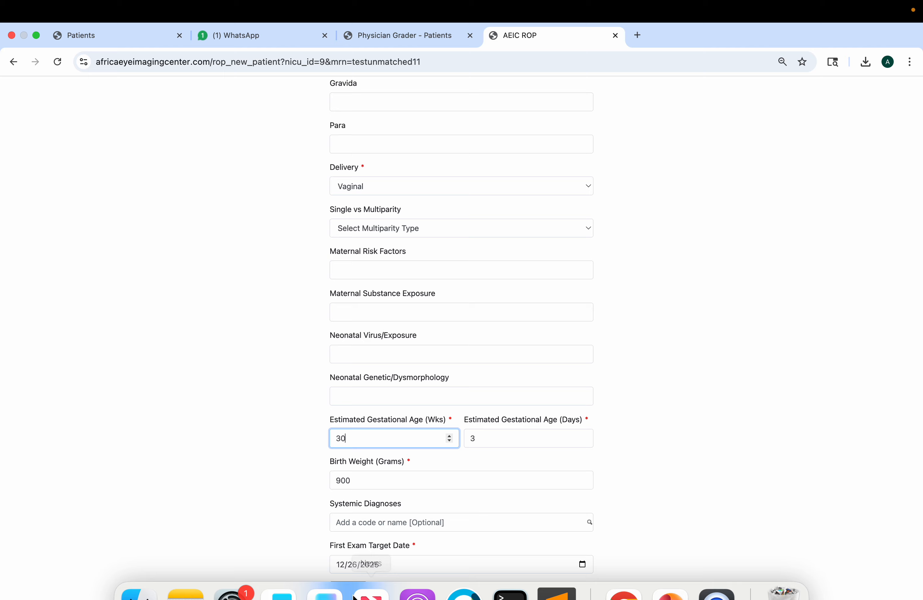
pyautogui.click(349, 590)
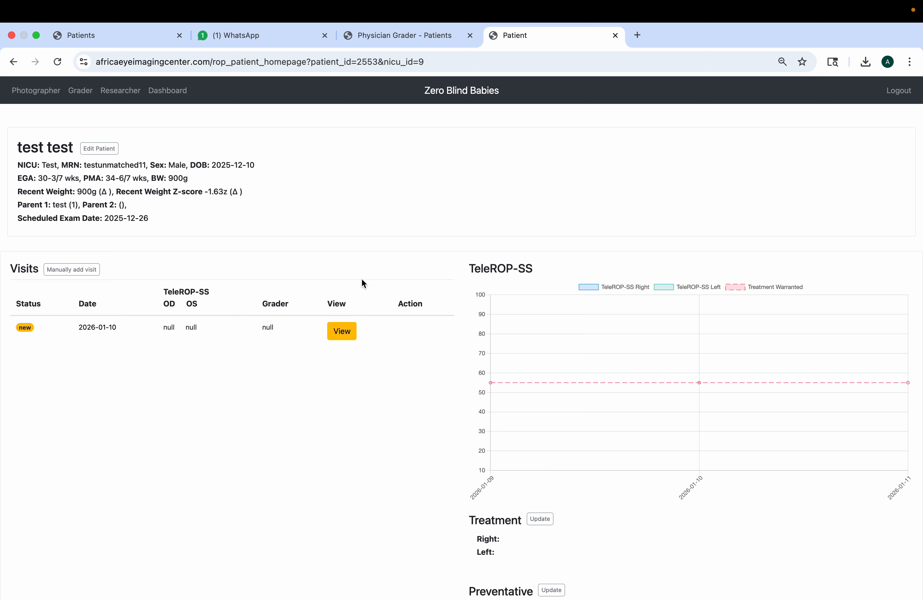
# Check the image in the new chart's 2026-01-10 visit, and return to the Test NICU patient list and reload it
pyautogui.click(104, 328)
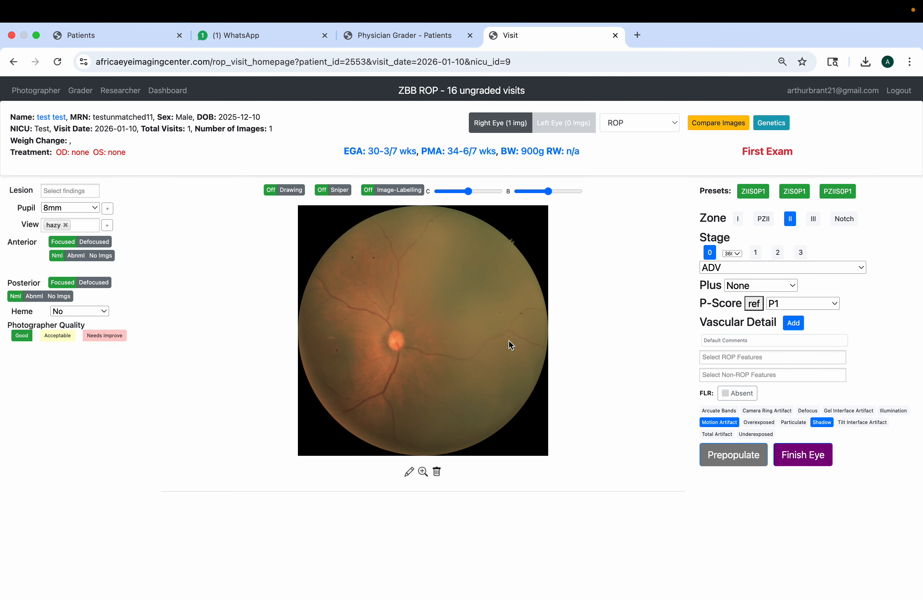
pyautogui.press('super+[')
pyautogui.press('super+[')
pyautogui.hscroll(-5, 509, 339)
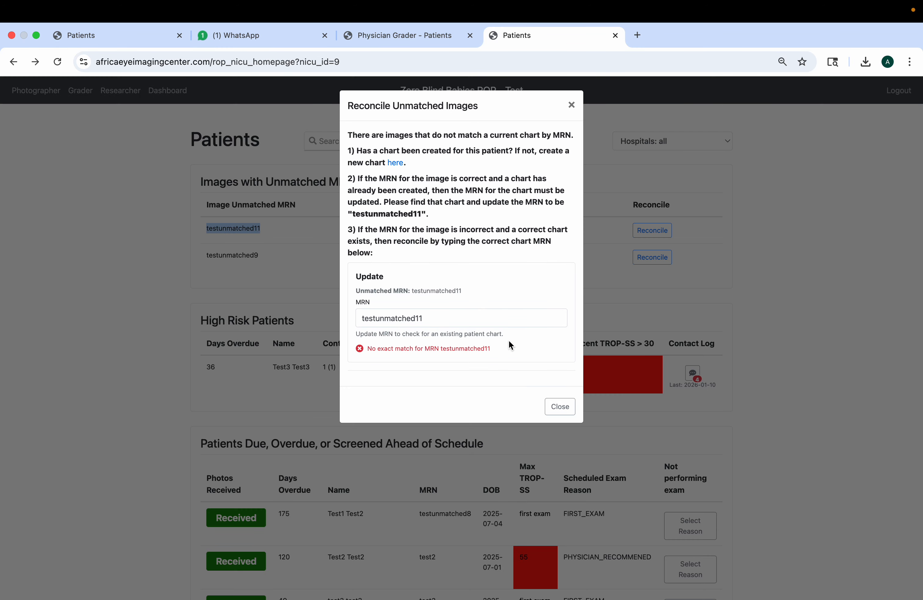
pyautogui.press('super+r')
# Examine the remaining unmatched MRN and look through the due and overdue patients for a chart to update
pyautogui.doubleClick(223, 222)
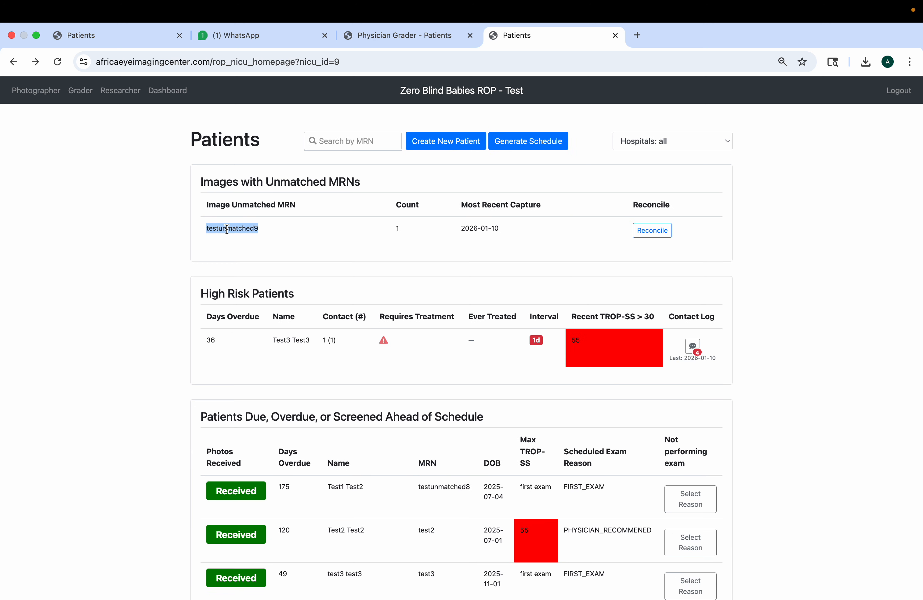
pyautogui.click(225, 225)
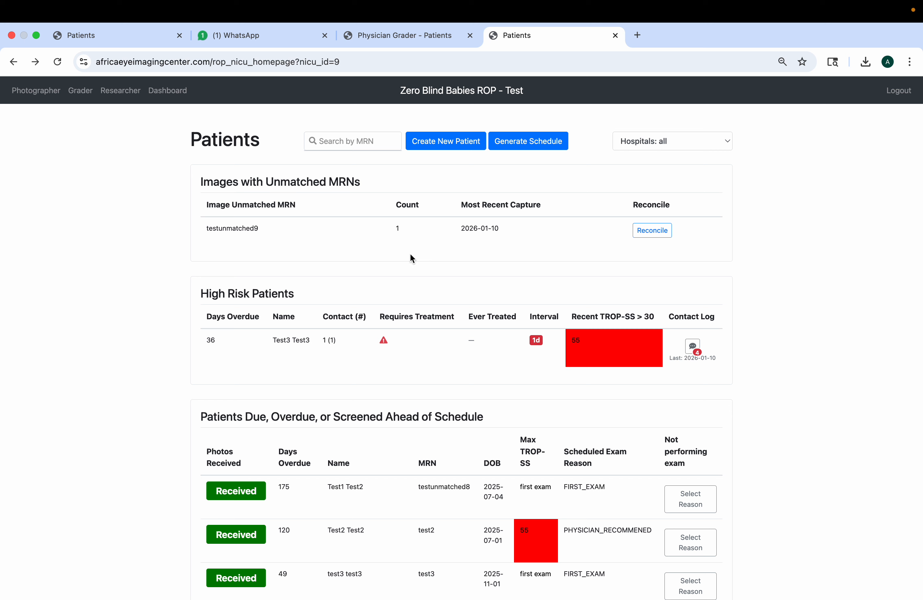
pyautogui.doubleClick(228, 227)
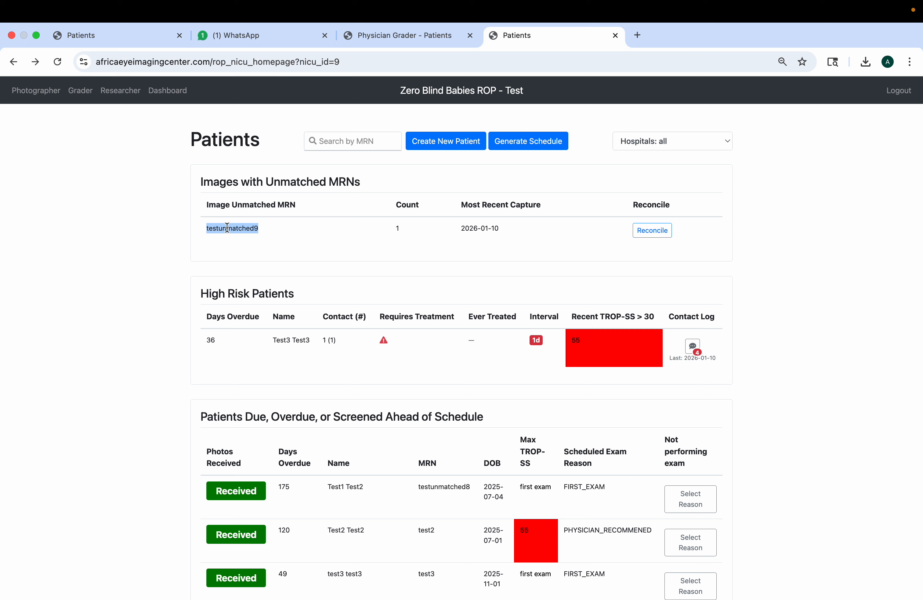
pyautogui.click(228, 228)
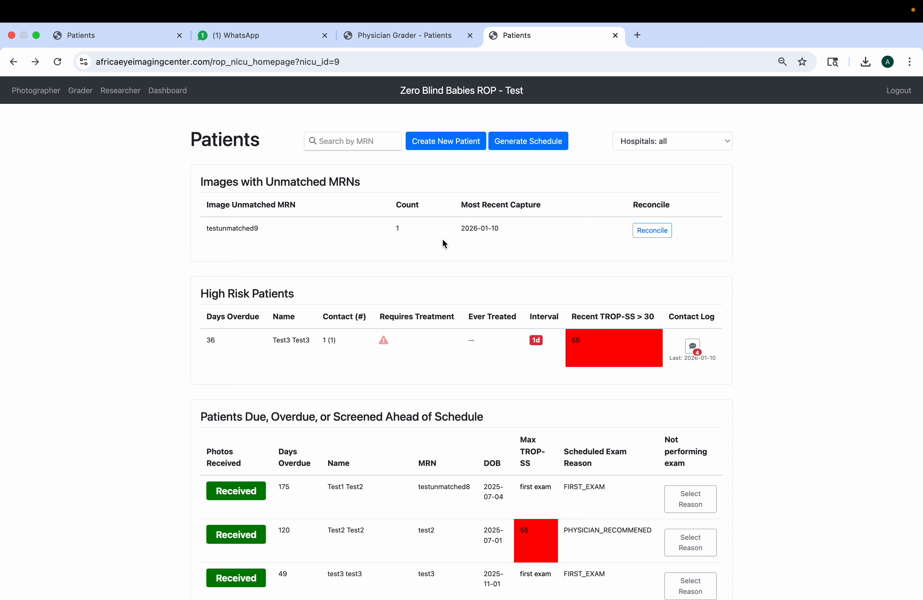
pyautogui.scroll(-10, 443, 243)
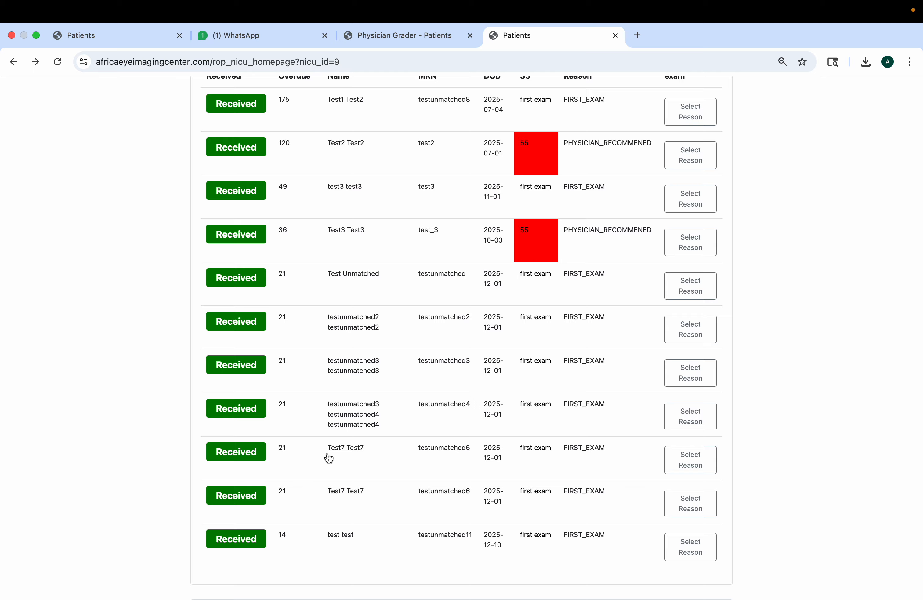
pyautogui.scroll(10, 328, 458)
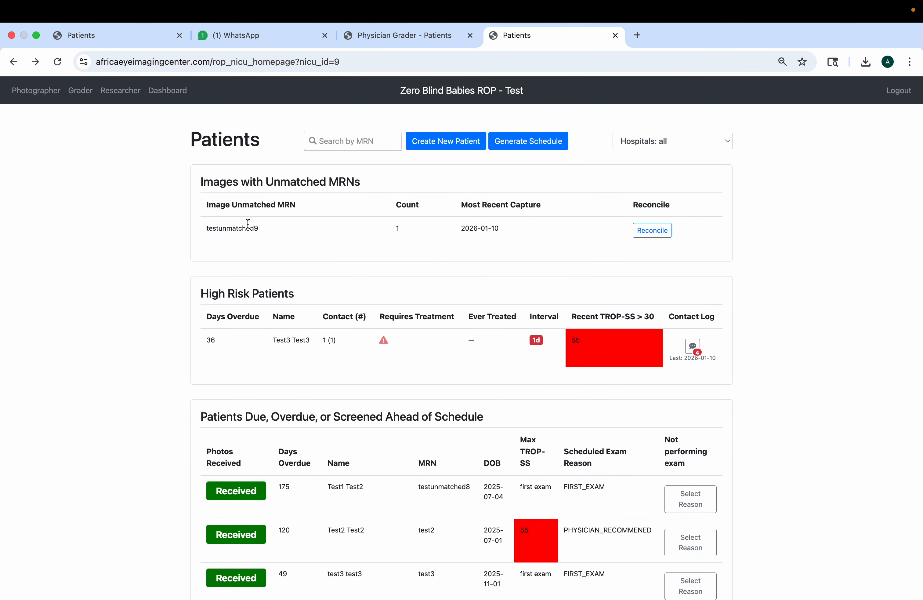
# Copy the remaining unmatched MRN and open the first of the two due-patient charts that share the same name and MRN
pyautogui.doubleClick(232, 229)
pyautogui.press('super+c')
pyautogui.click(297, 270)
pyautogui.scroll(-15, 338, 254)
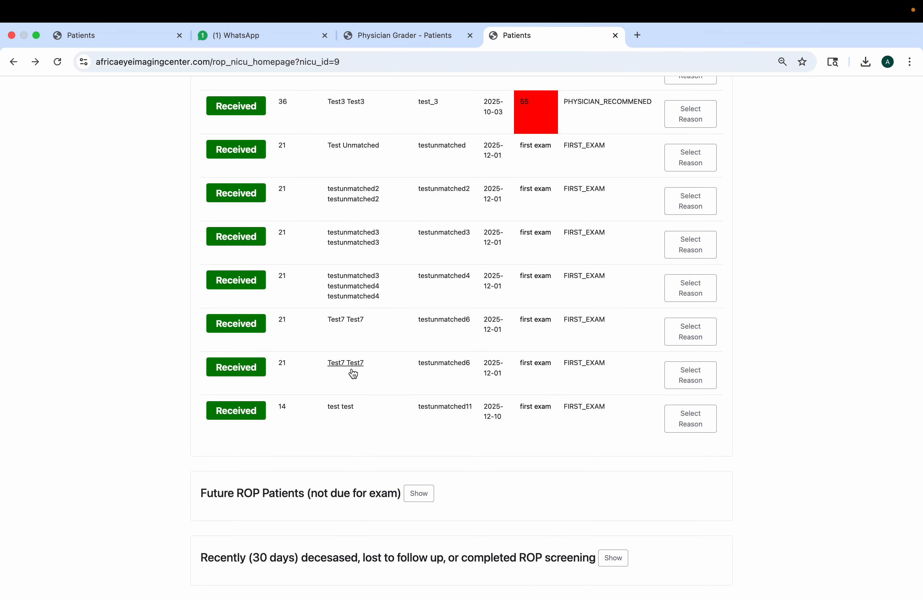
pyautogui.scroll(2, 352, 303)
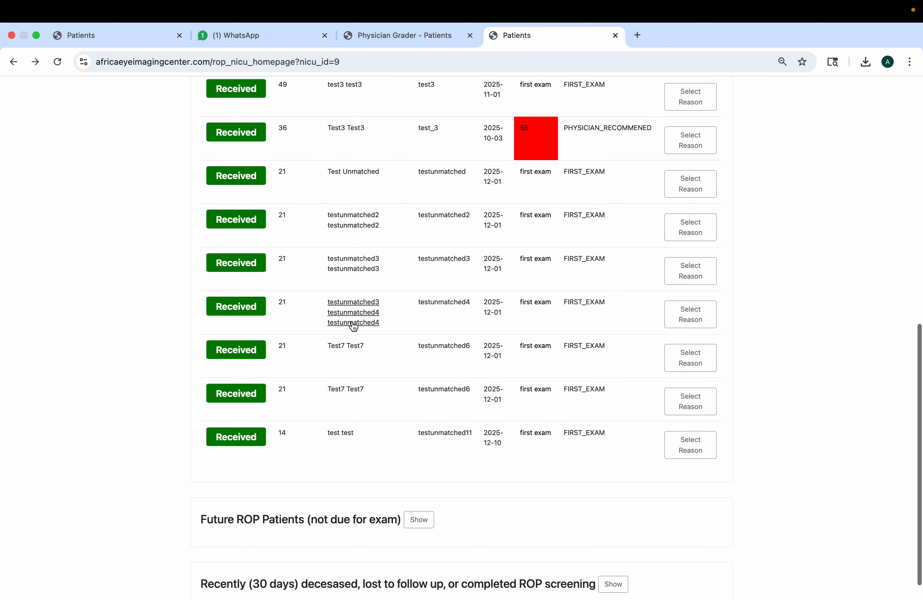
pyautogui.click(341, 346)
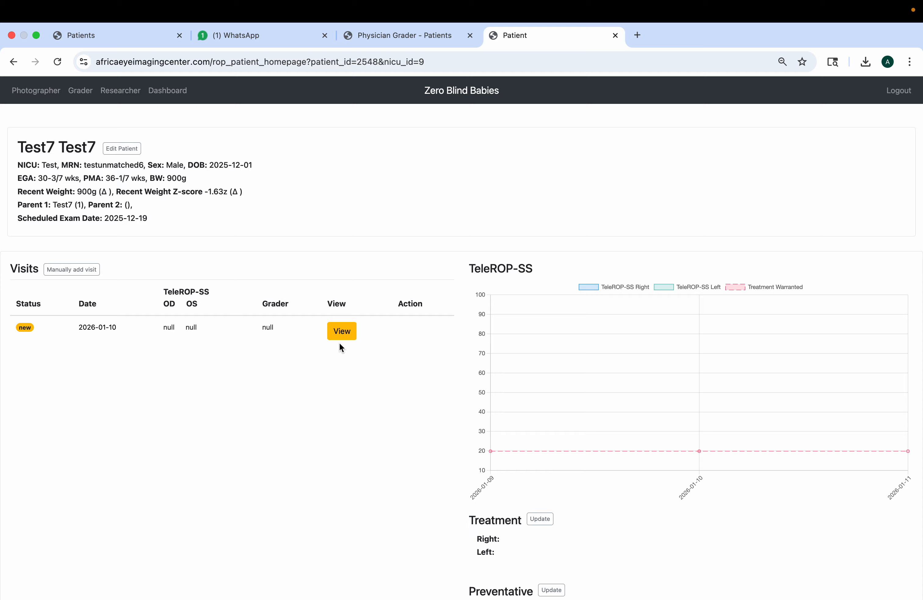
# Replace the chart's MRN with the copied unmatched MRN and try to save the patient info
pyautogui.click(128, 149)
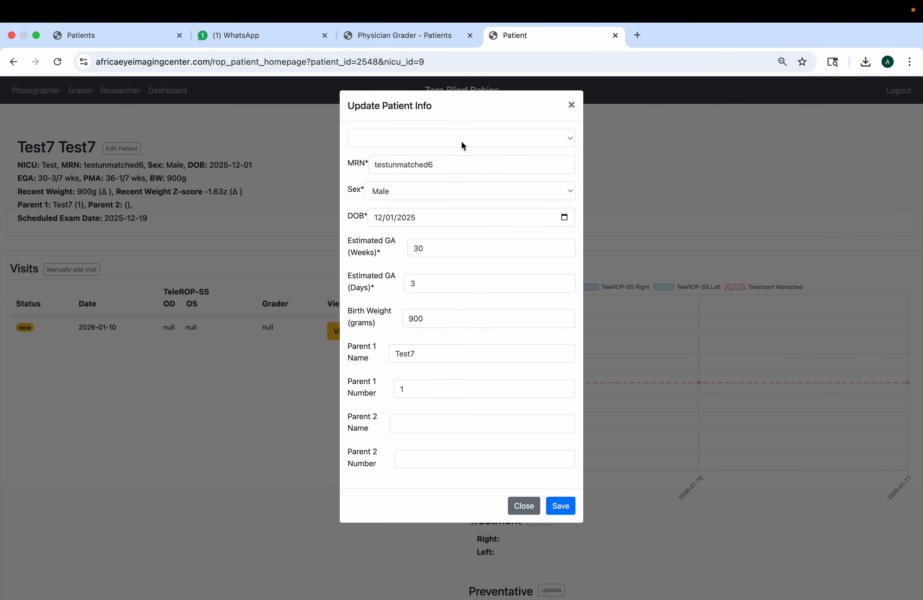
pyautogui.doubleClick(448, 163)
pyautogui.press('super+v')
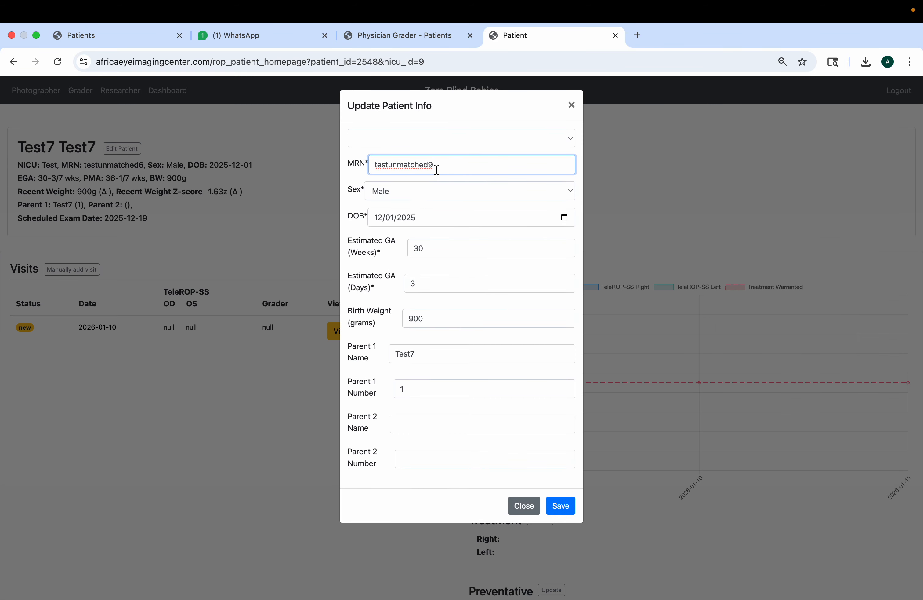
pyautogui.click(565, 506)
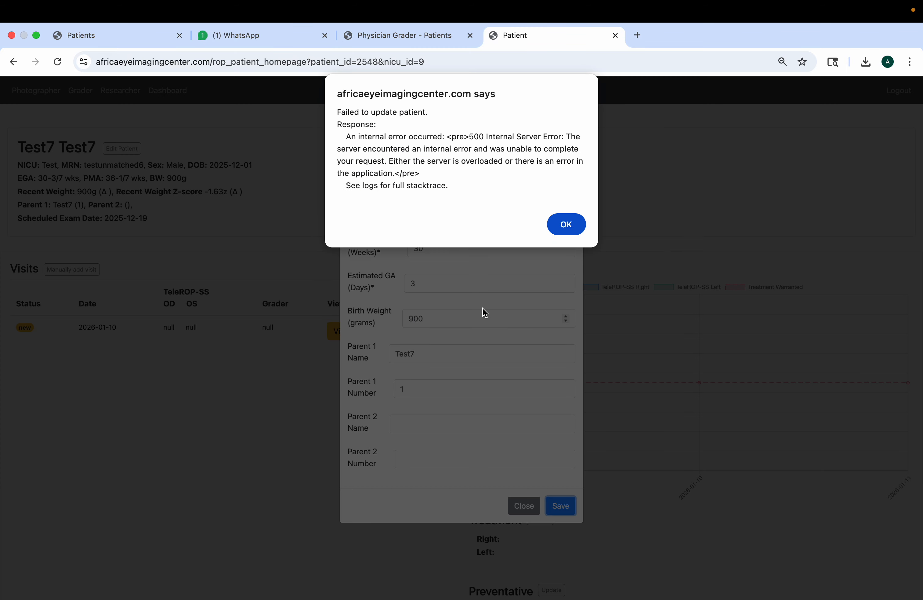
pyautogui.click(573, 224)
# Open Logs Explorer for the africa-eye-imaging-center project in the Google Cloud console in a new browser tab
pyautogui.press('super+t')
pyautogui.write('console')
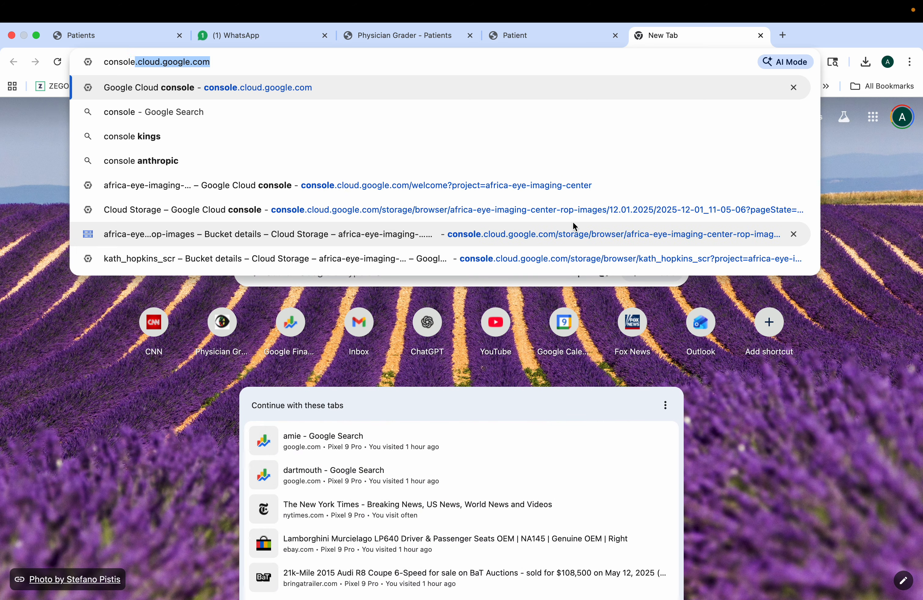
pyautogui.press('Return')
pyautogui.click(491, 86)
pyautogui.write('logging')
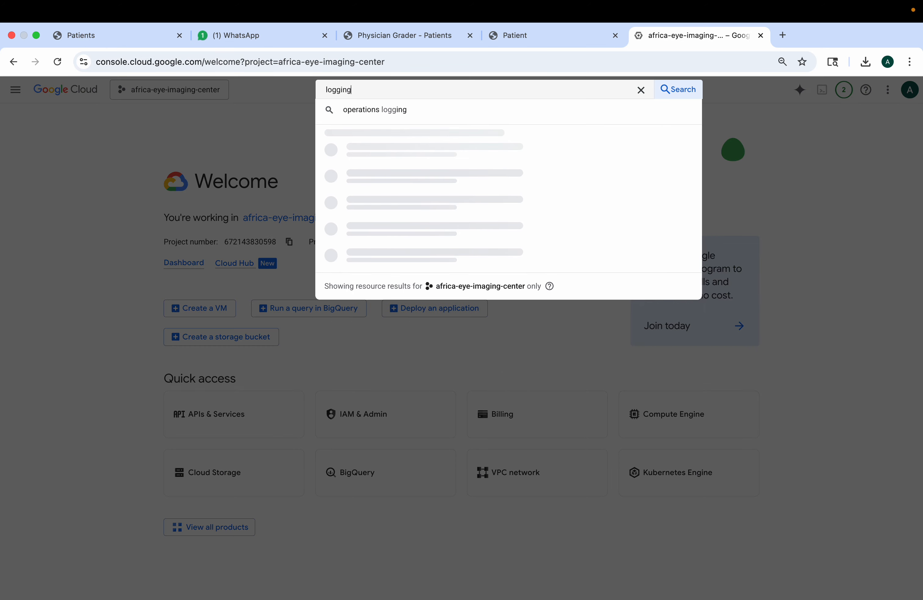
pyautogui.click(457, 175)
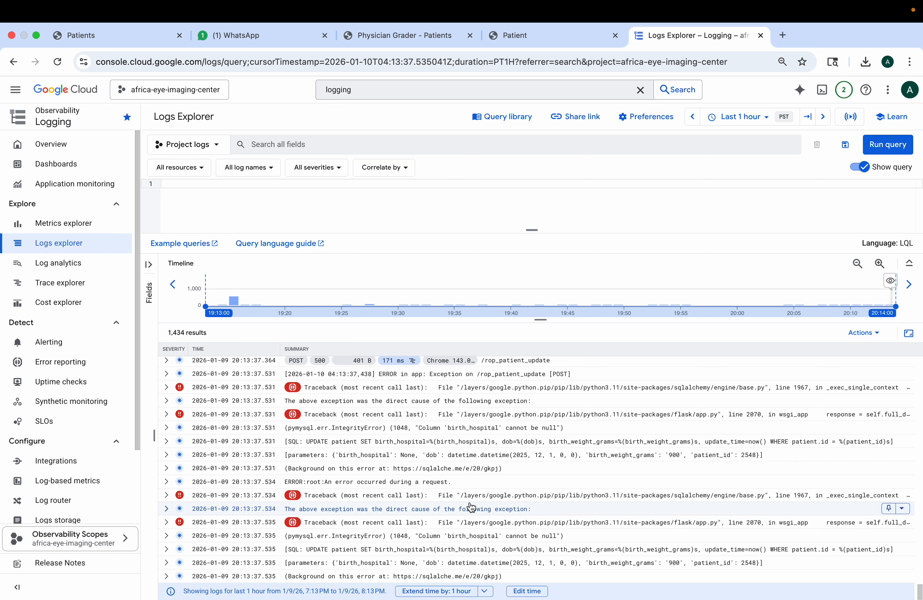
# Examine the log entry for the failed /rop_patient_update request and the error entries that follow it
pyautogui.scroll(3, 471, 506)
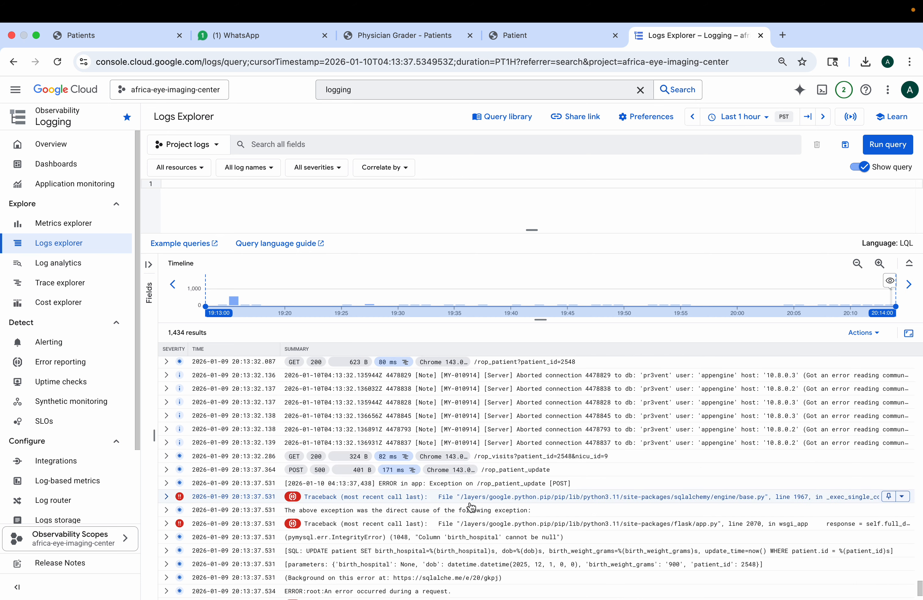
pyautogui.click(483, 469)
pyautogui.scroll(-5, 484, 473)
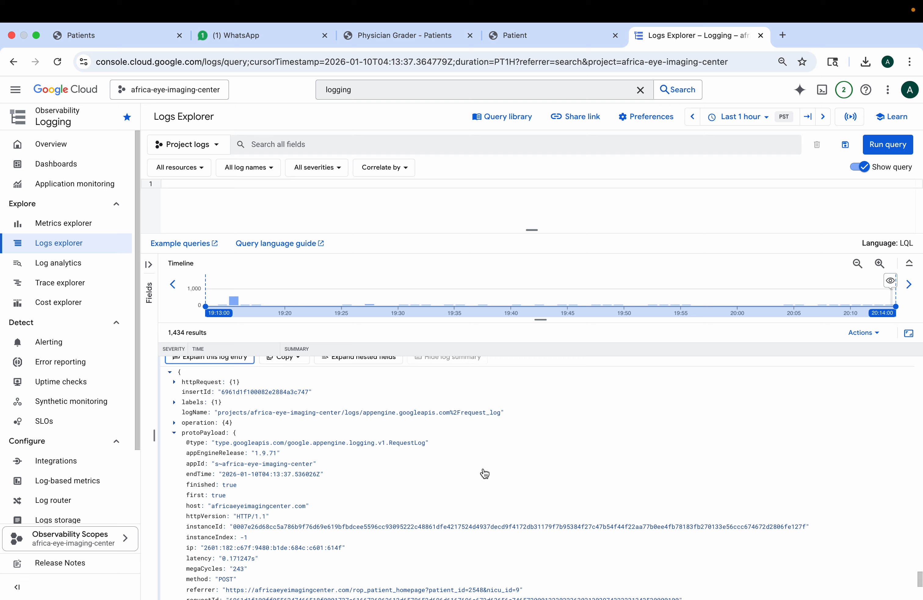
pyautogui.scroll(-5, 485, 473)
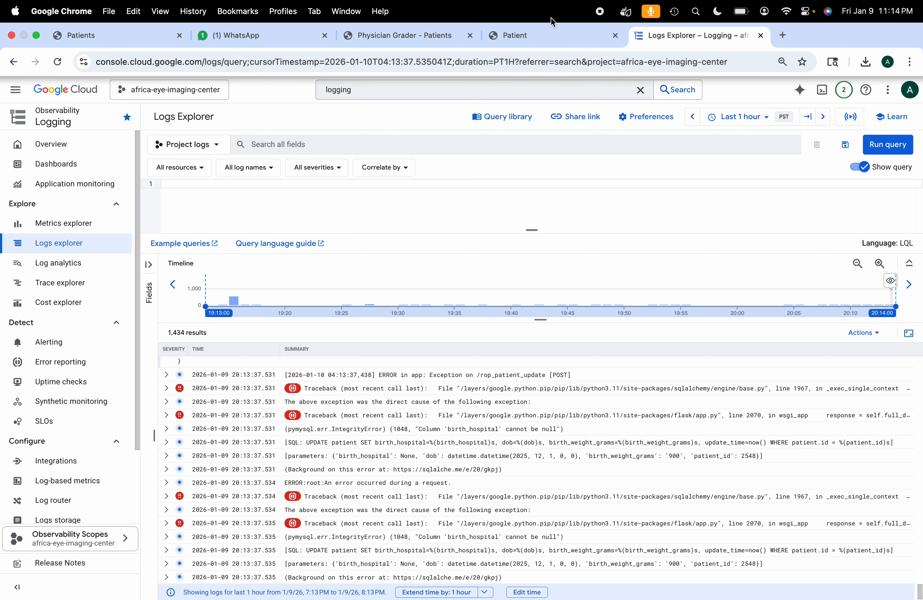
# Return to the open patient edit form, set the referring clinic to Addis - Tibebu General Hospital, and save the patient info
pyautogui.click(537, 44)
pyautogui.click(484, 139)
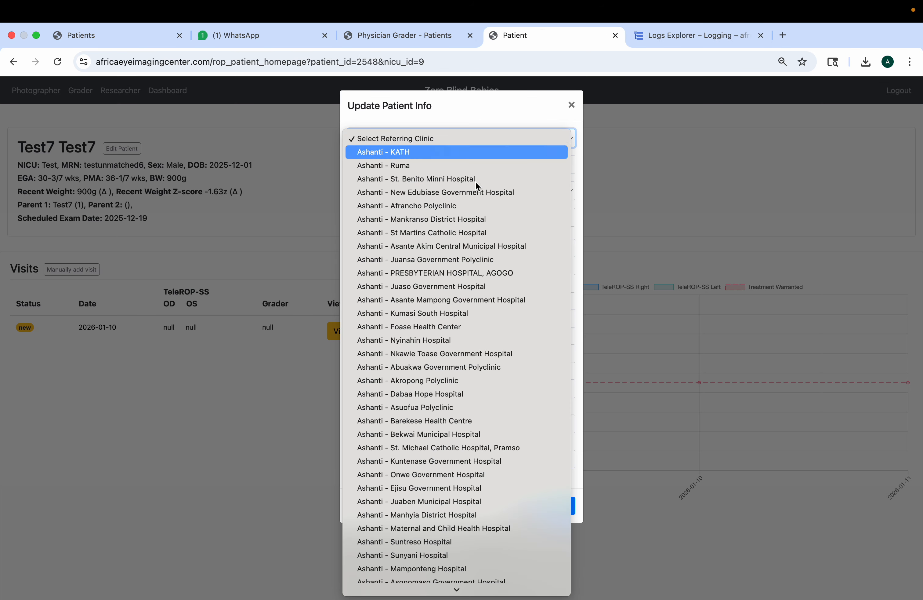
pyautogui.scroll(-15, 468, 253)
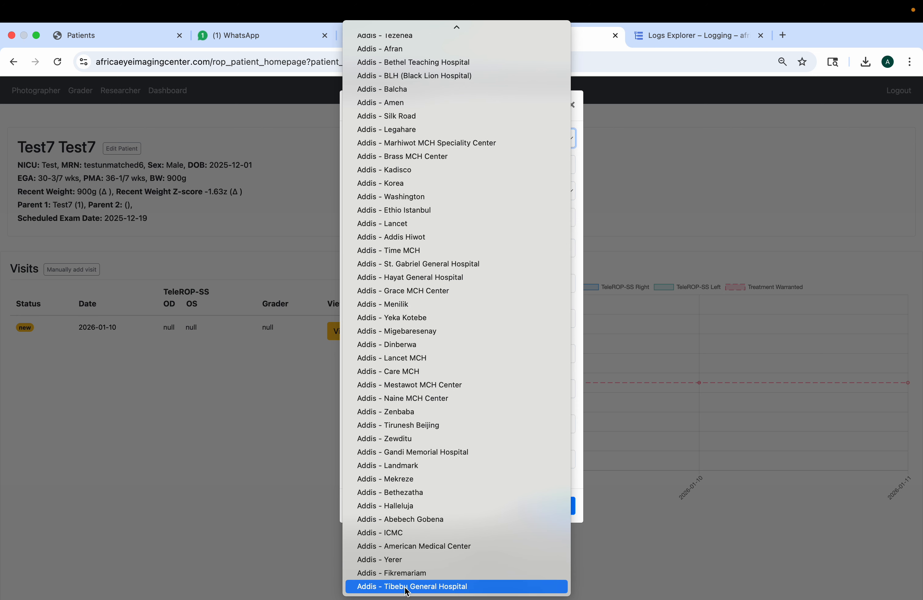
pyautogui.click(453, 587)
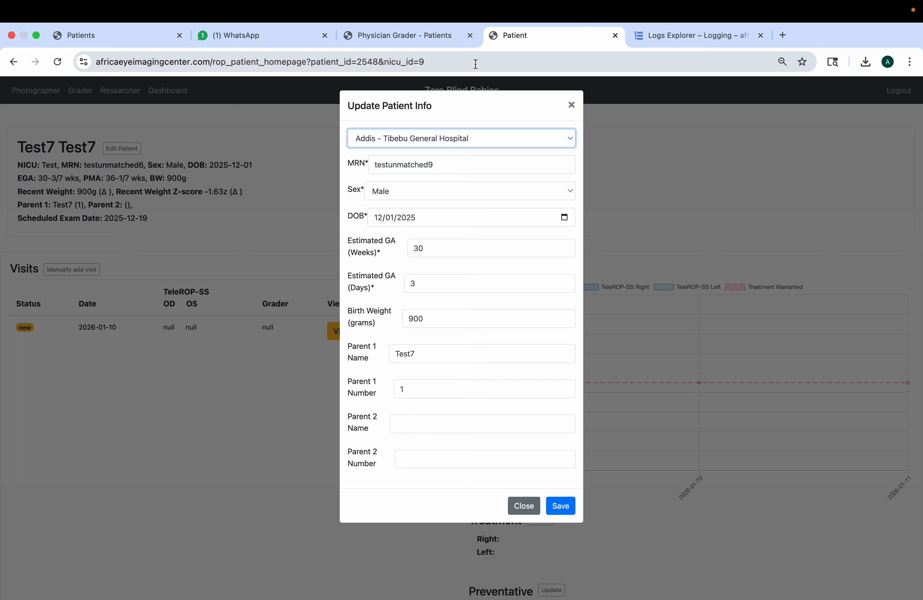
pyautogui.click(454, 141)
pyautogui.click(455, 141)
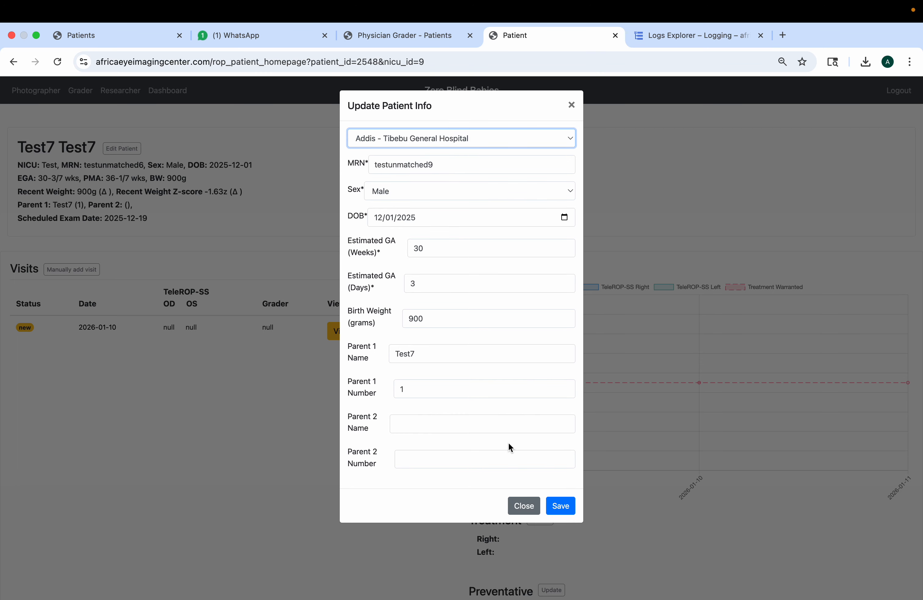
pyautogui.click(564, 508)
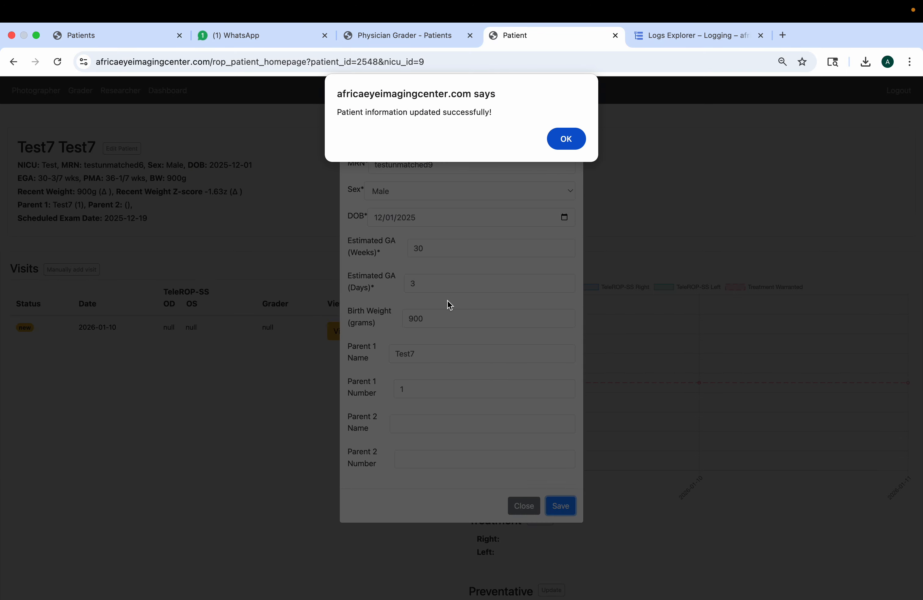
pyautogui.press('Return')
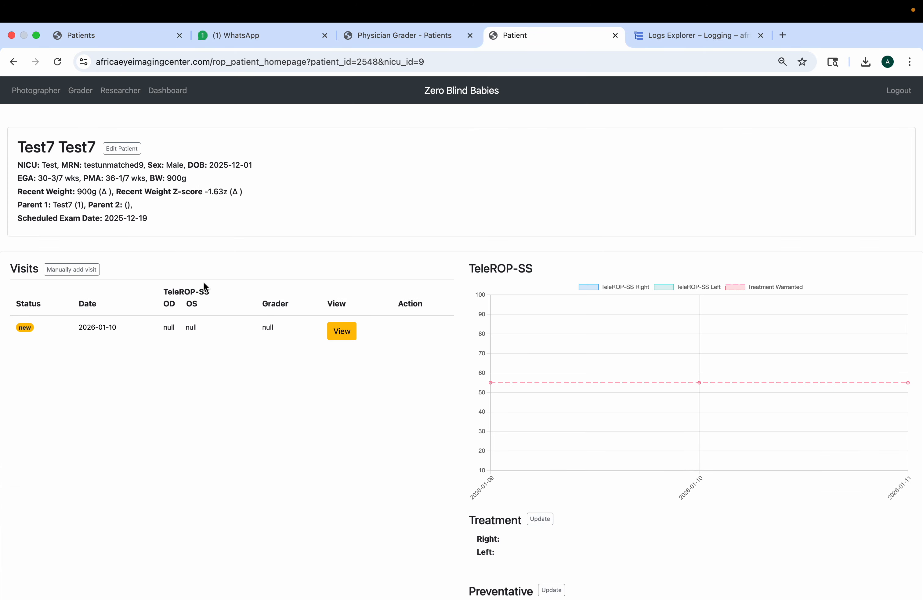
# Check the image in the updated chart's 2026-01-10 visit, and return to the patient page
pyautogui.click(101, 329)
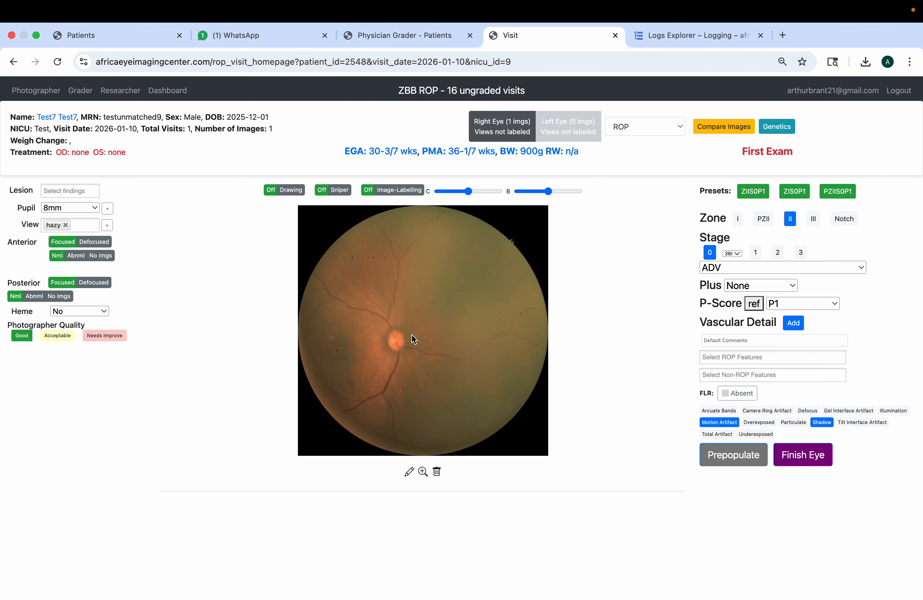
pyautogui.click(412, 335)
pyautogui.click(475, 93)
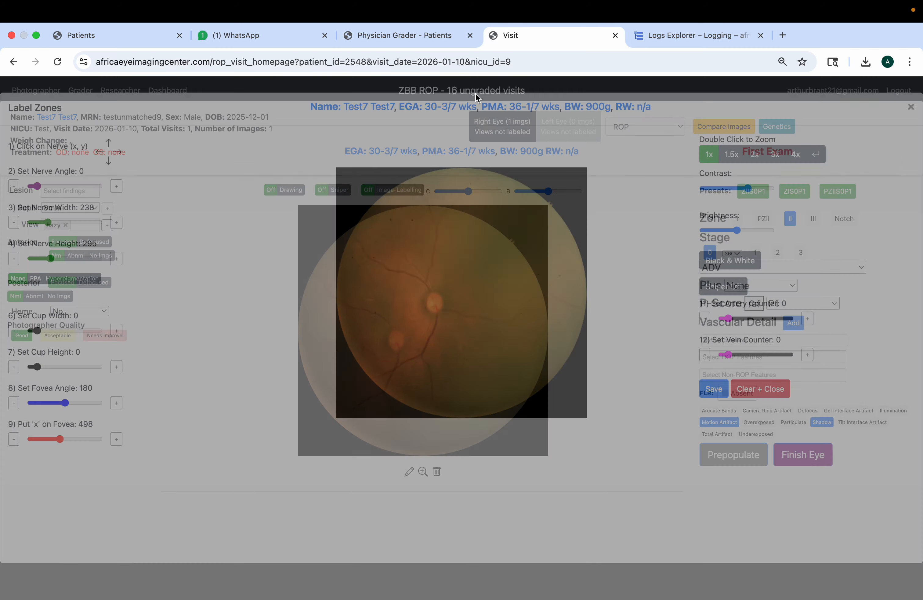
pyautogui.hscroll(-10, 493, 339)
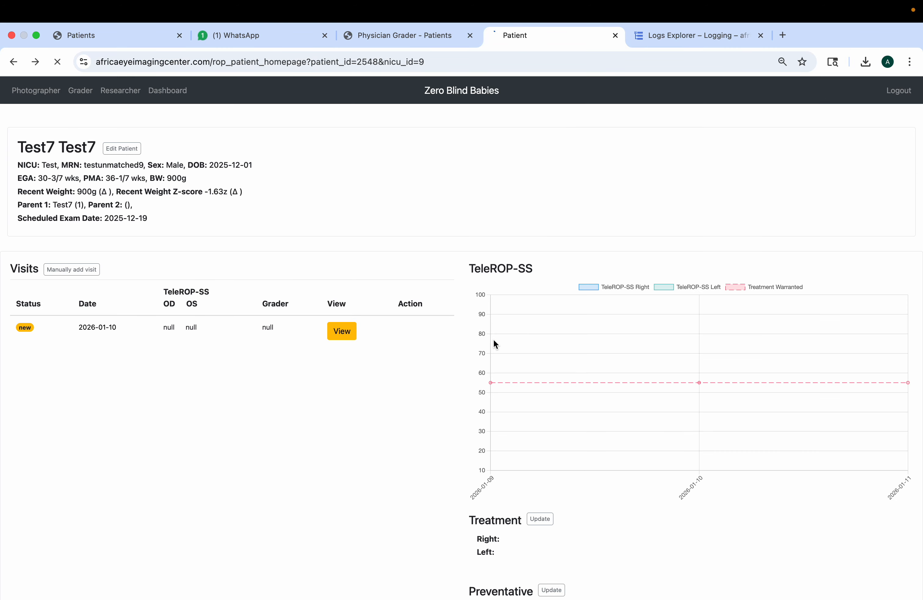
# Open the Test NICU's patient list and check its Images with Unmatched MRNs section
pyautogui.click(38, 98)
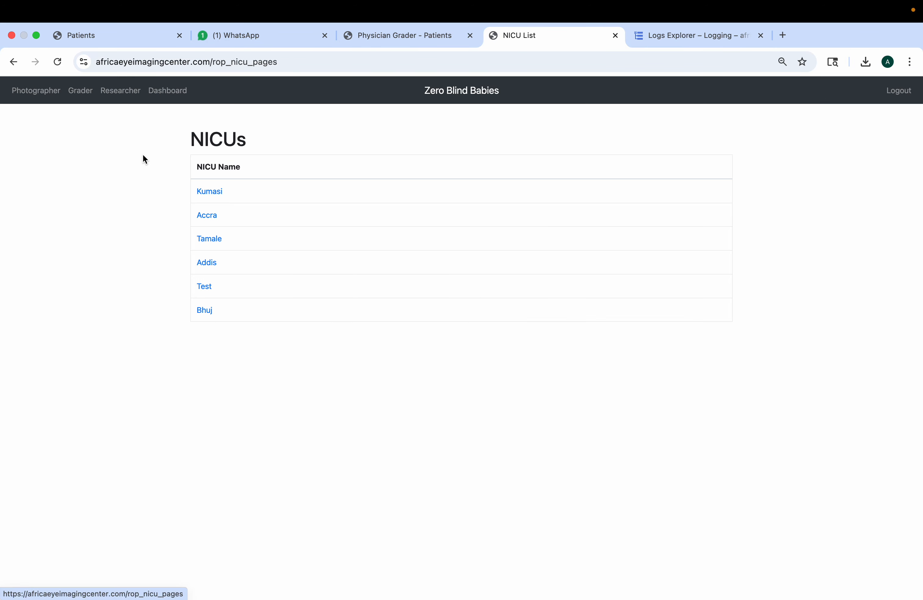
pyautogui.click(204, 287)
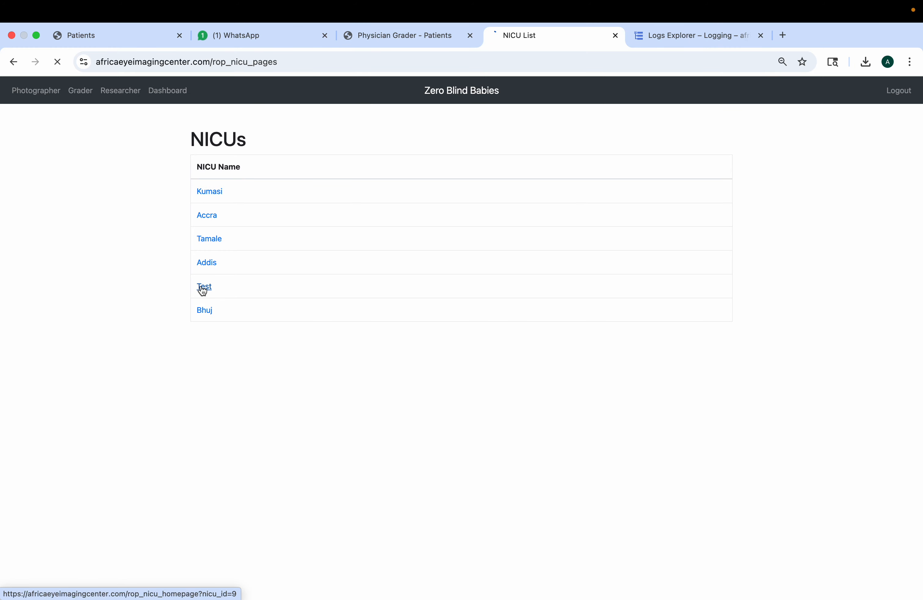
pyautogui.moveTo(187, 164); pyautogui.dragTo(464, 242)
pyautogui.click(464, 241)
pyautogui.moveTo(769, 1)
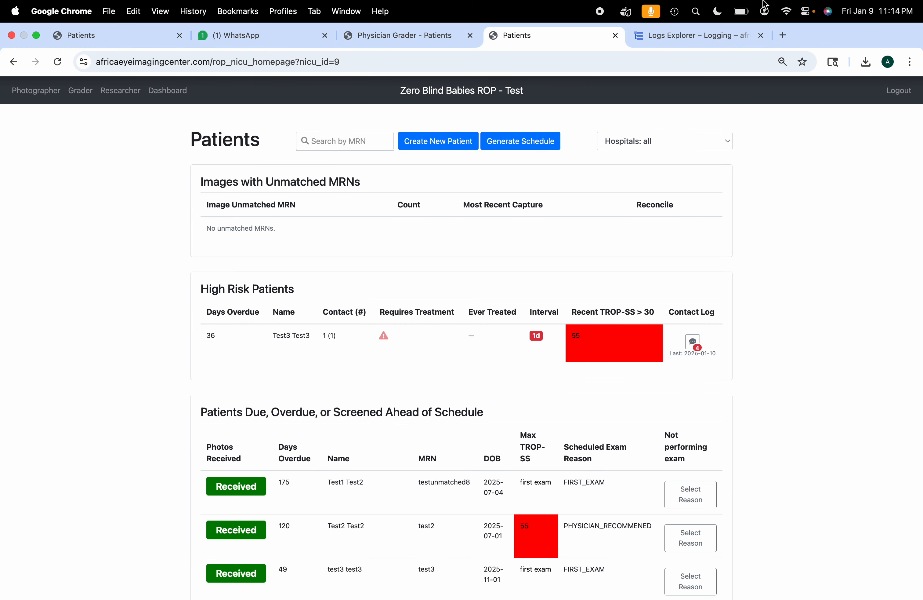